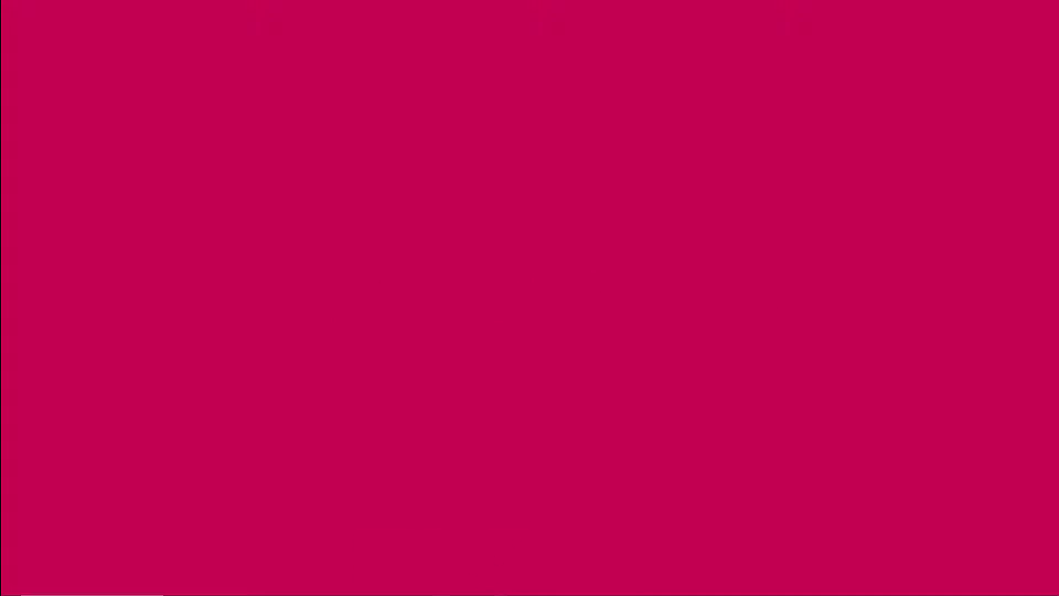
# - Bring up the Caption.Ed web page and choose to get Caption.Ed
pyautogui.click(400, 573)
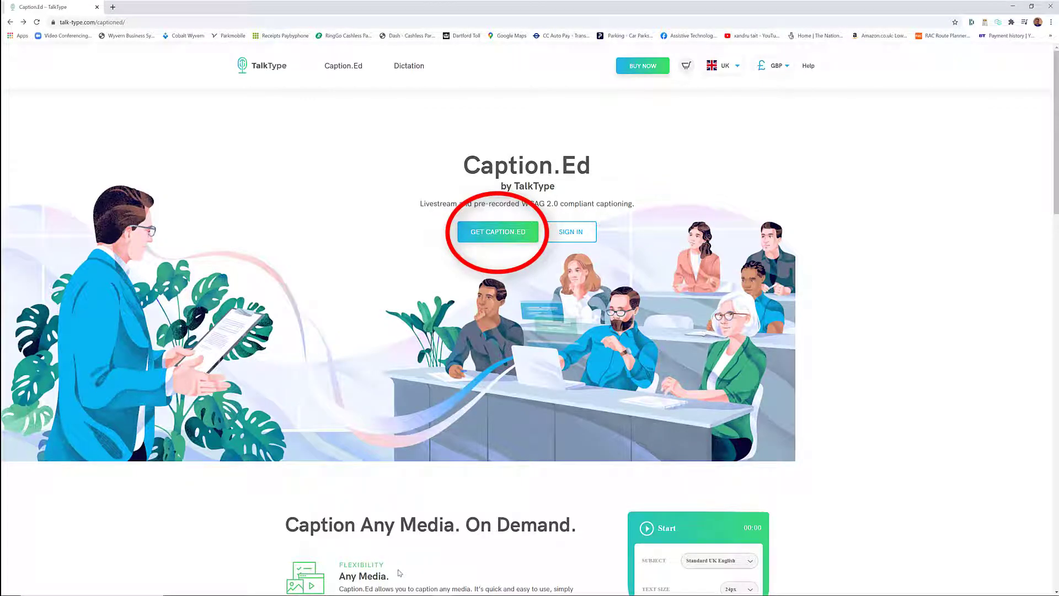
pyautogui.click(486, 233)
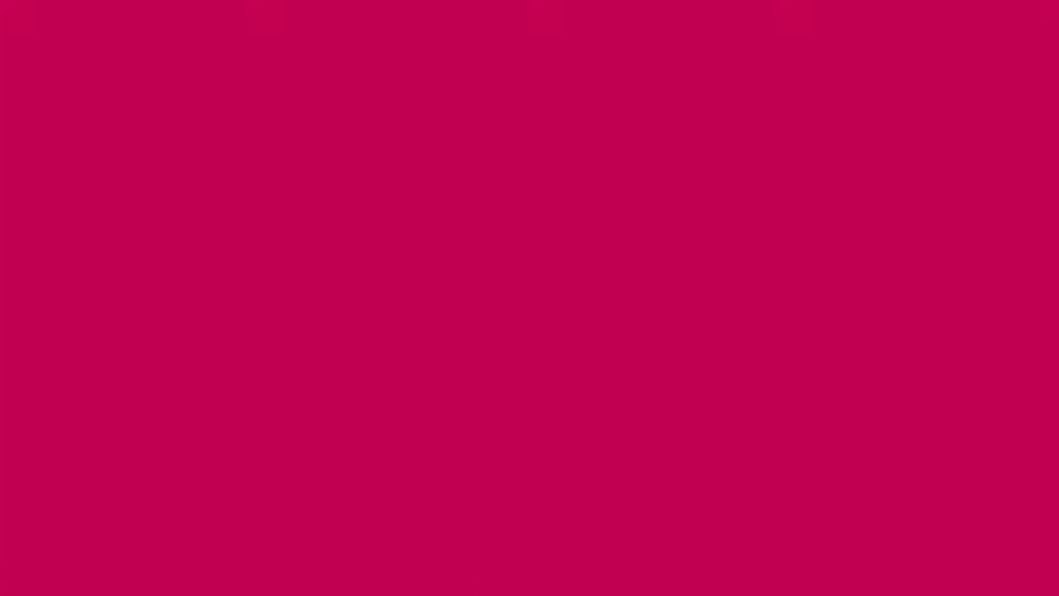
# - Switch to the YouTube window and look over both lecture videos, ending on "1177 BC: The Year Civilization Collapsed"
pyautogui.click(462, 575)
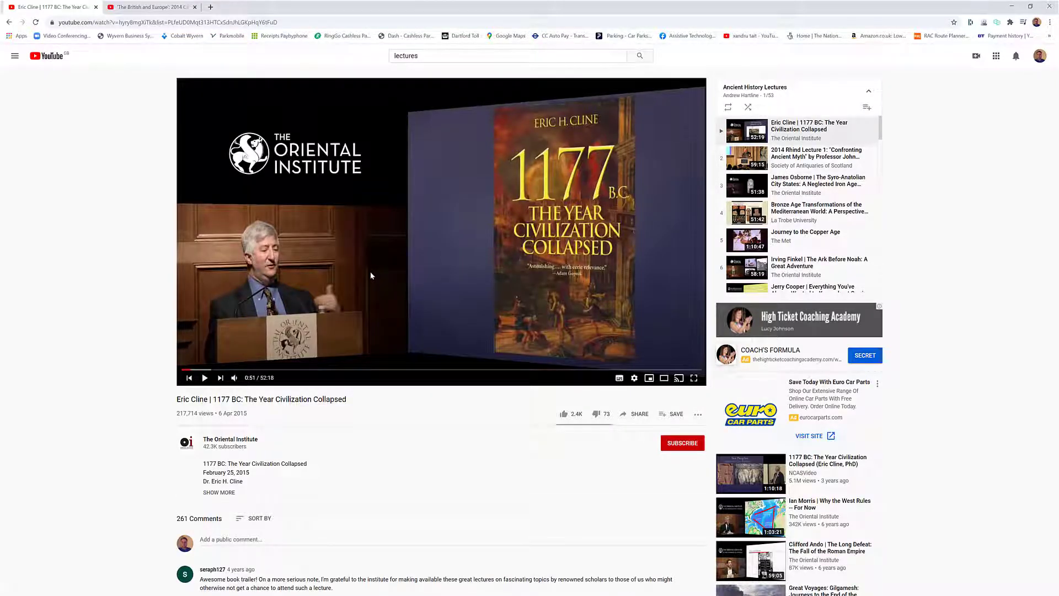
pyautogui.click(166, 8)
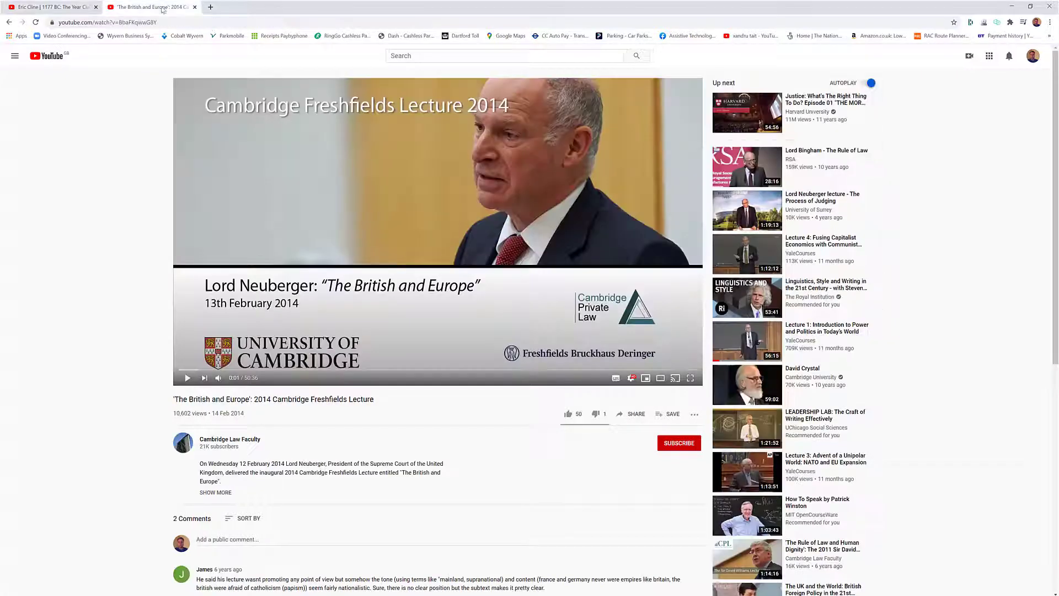
pyautogui.click(58, 6)
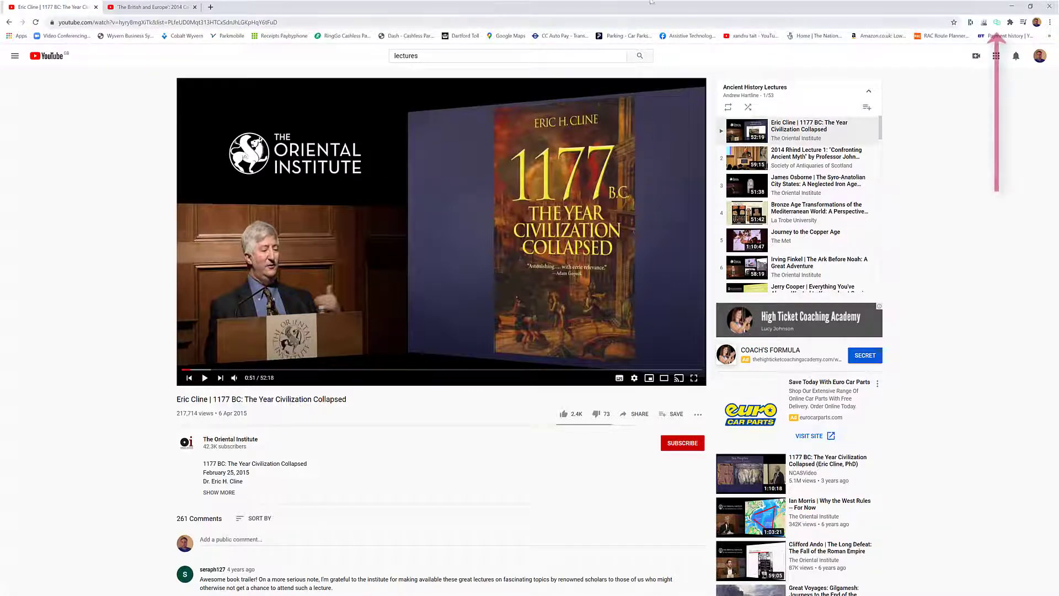
# - Set up Caption.Ed for the 1177 BC lecture with the US English subject, 24px text and the dark teal theme
pyautogui.click(998, 24)
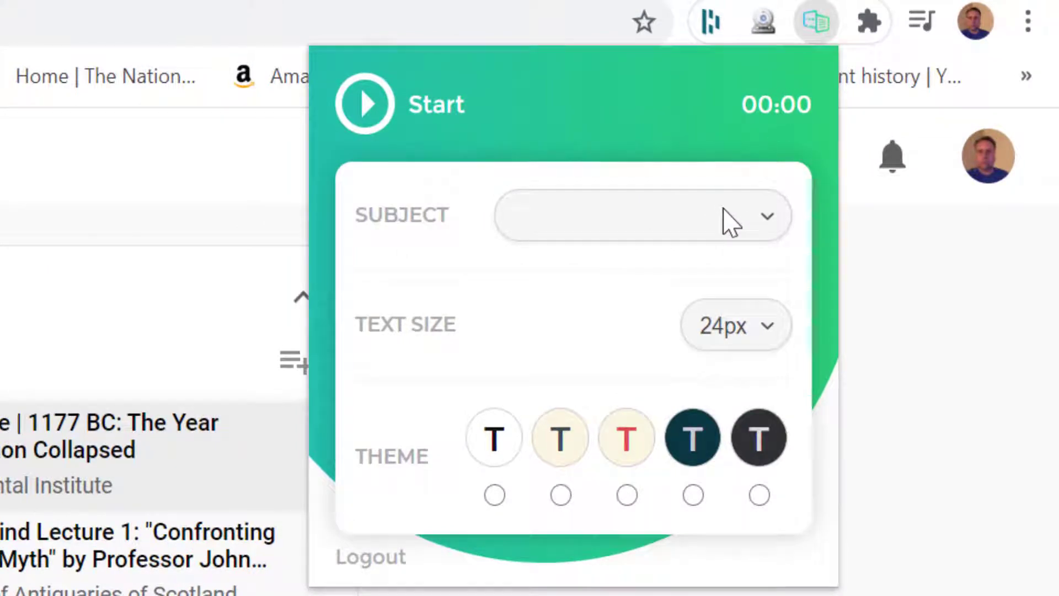
pyautogui.click(731, 223)
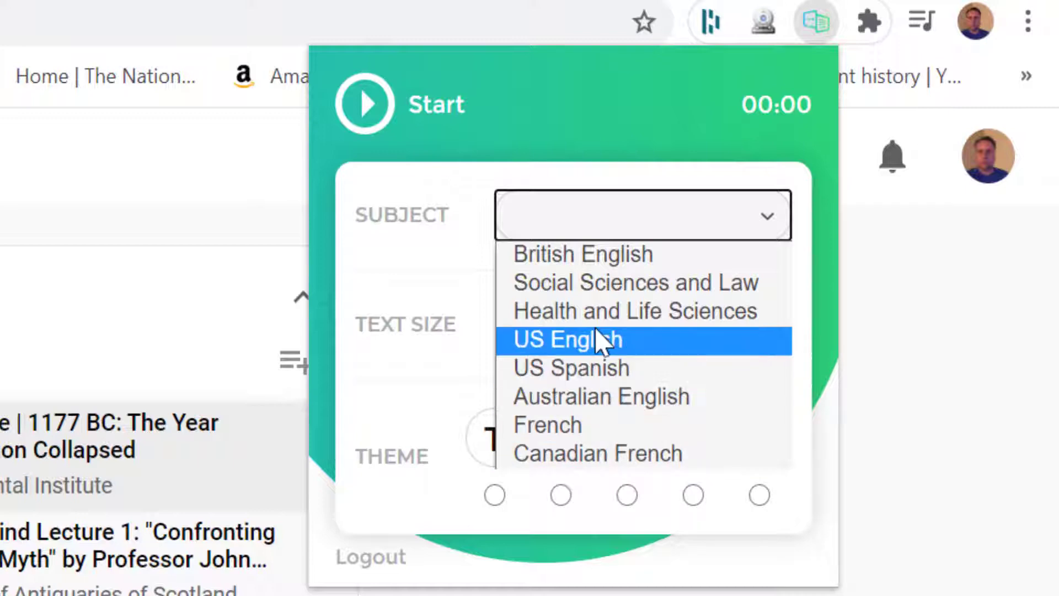
pyautogui.click(601, 341)
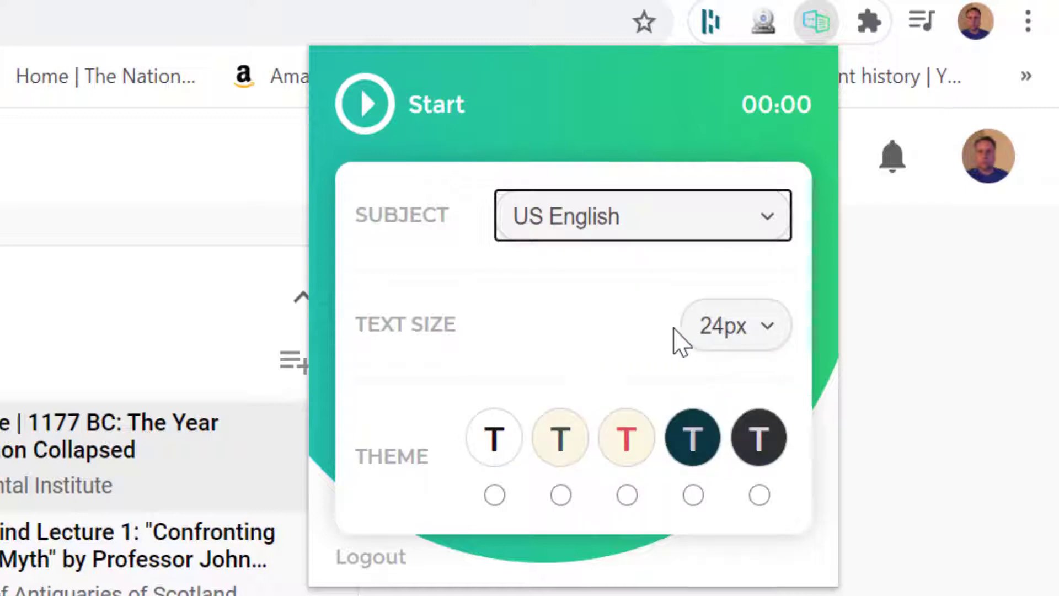
pyautogui.click(727, 326)
pyautogui.click(726, 327)
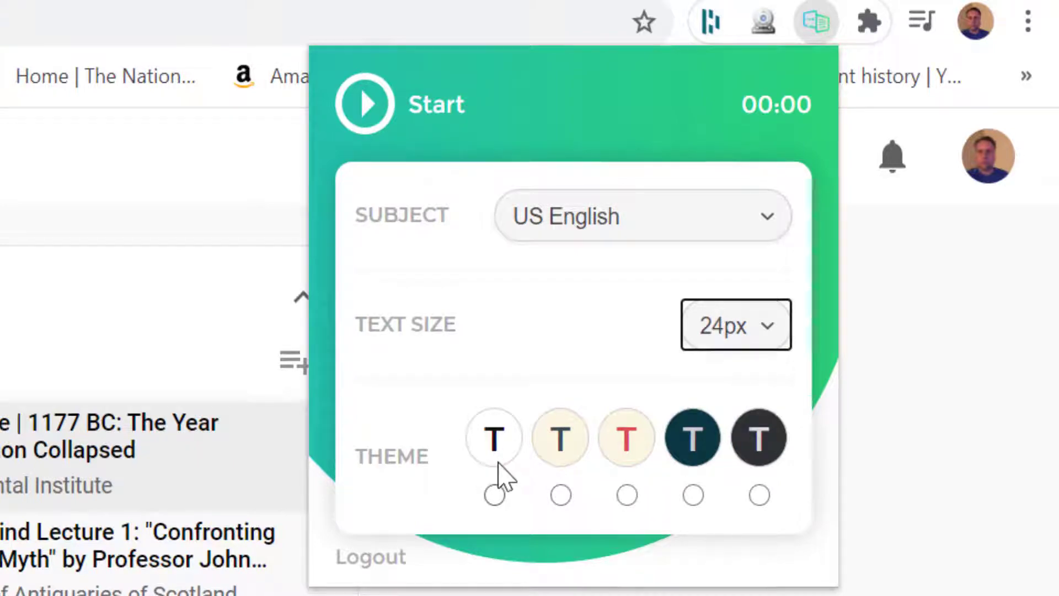
pyautogui.click(694, 495)
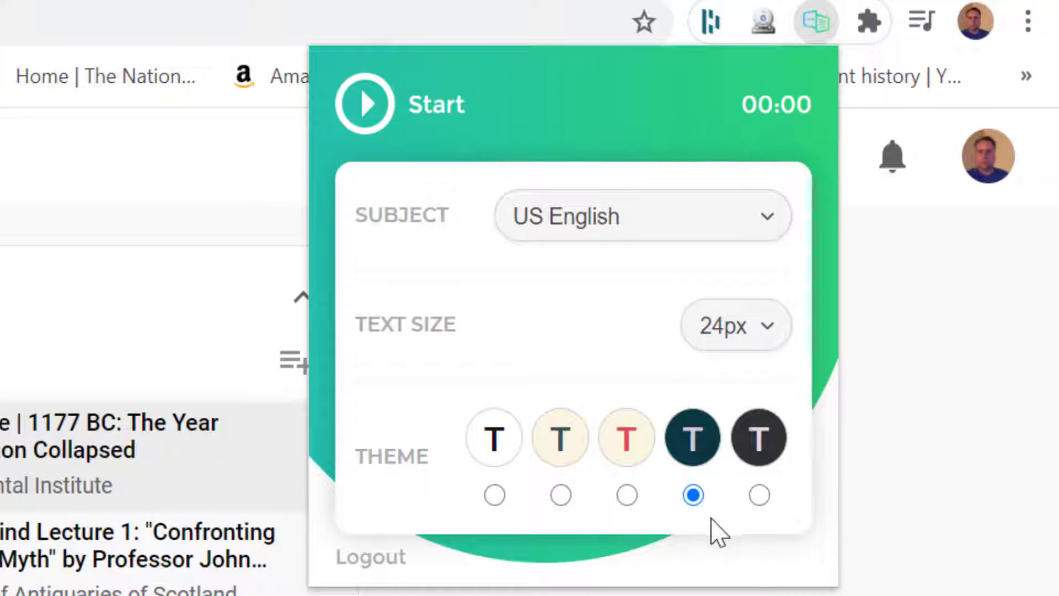
# - Start captioning with the caption box placed just below the video, and play a stretch of the 1177 BC lecture before pausing it
pyautogui.click(365, 103)
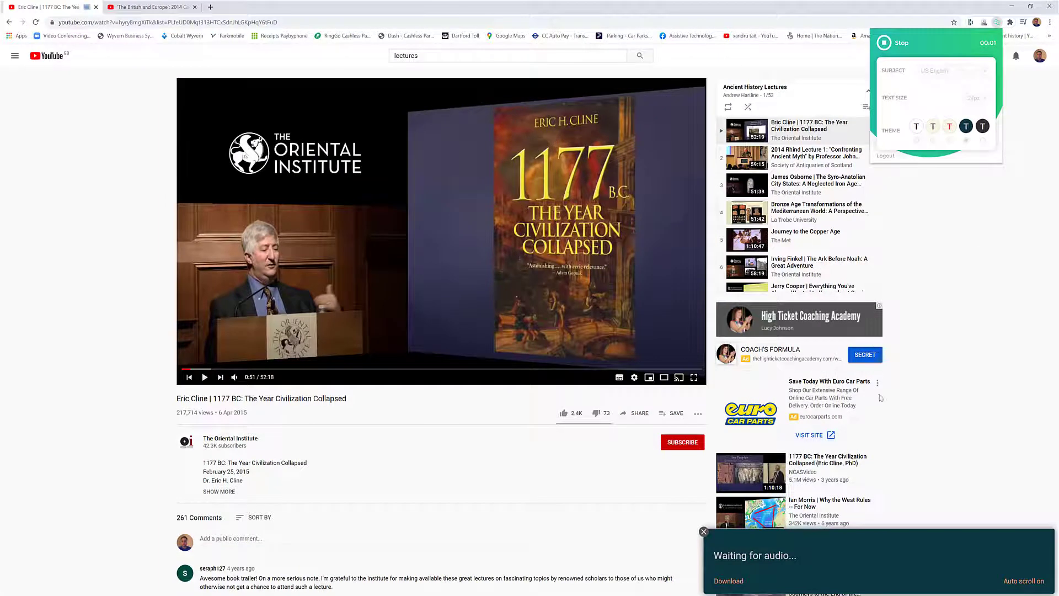
pyautogui.moveTo(887, 541); pyautogui.dragTo(442, 402)
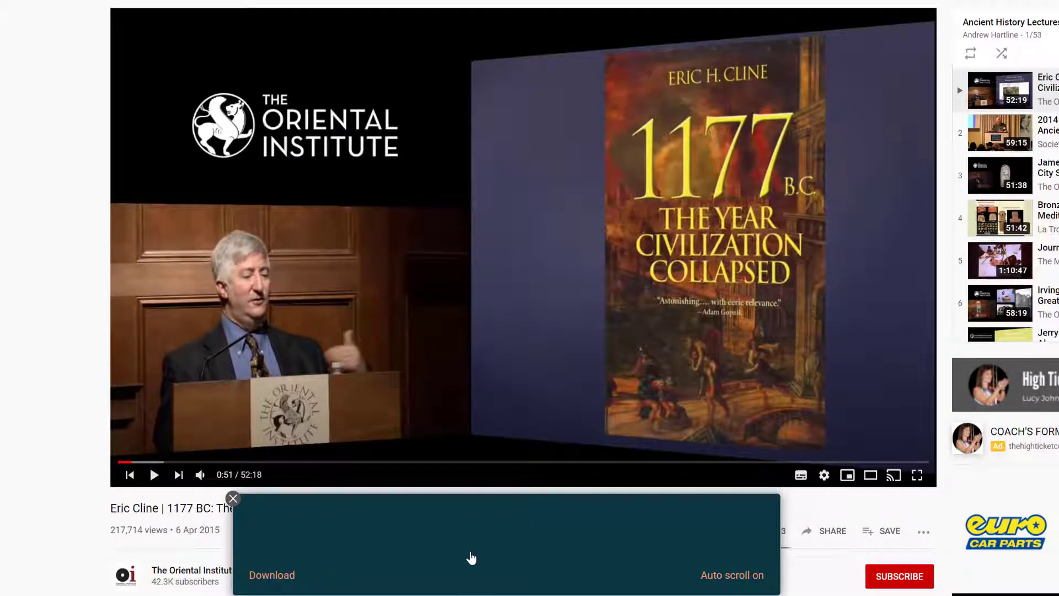
pyautogui.click(153, 476)
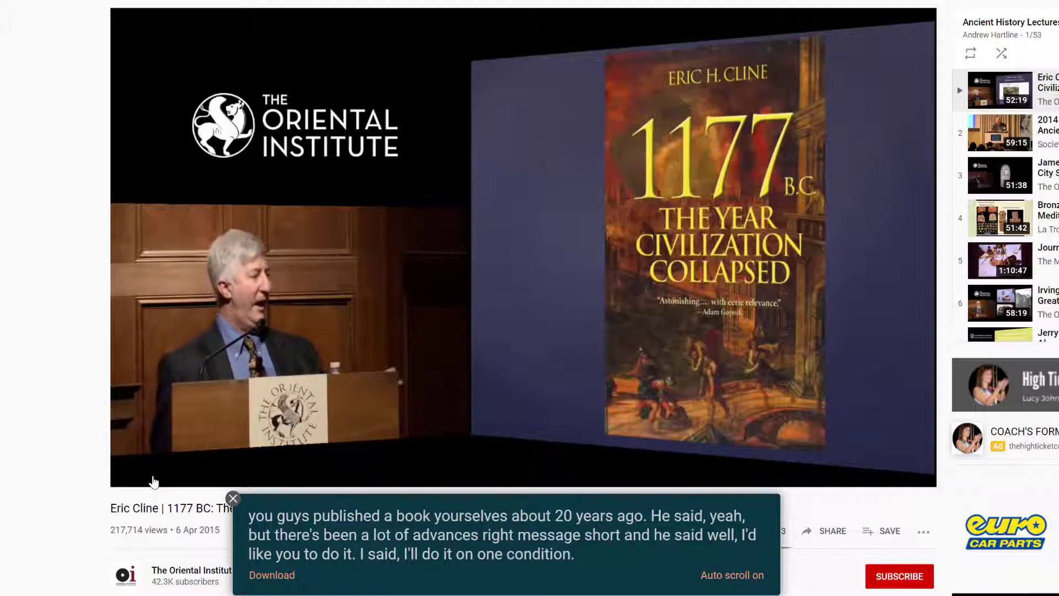
pyautogui.click(155, 478)
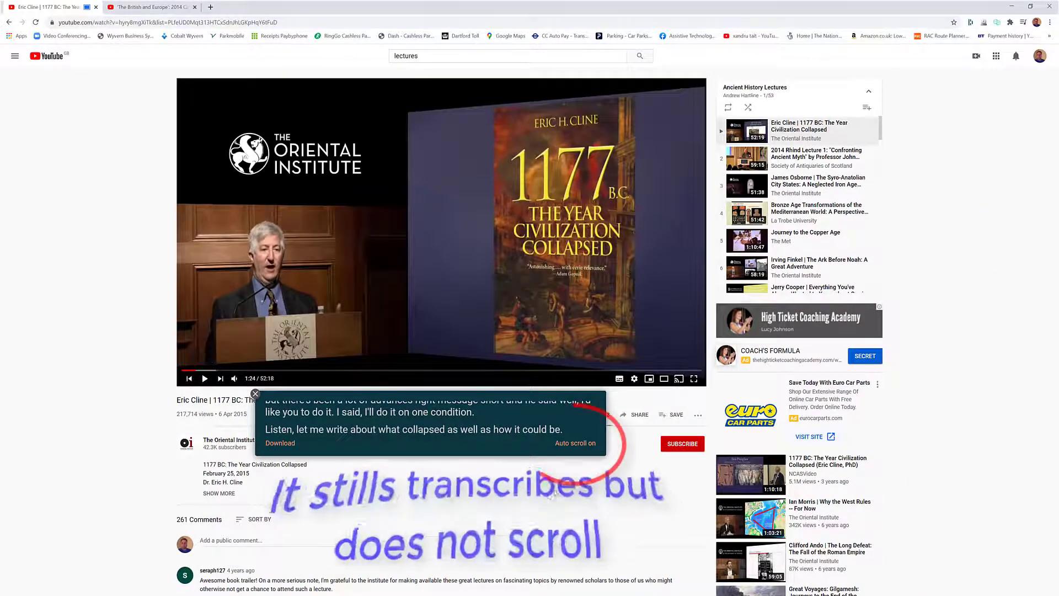
# - Turn the captions' auto scroll off and play a few more seconds of the lecture, pausing it at 1:28
pyautogui.click(582, 449)
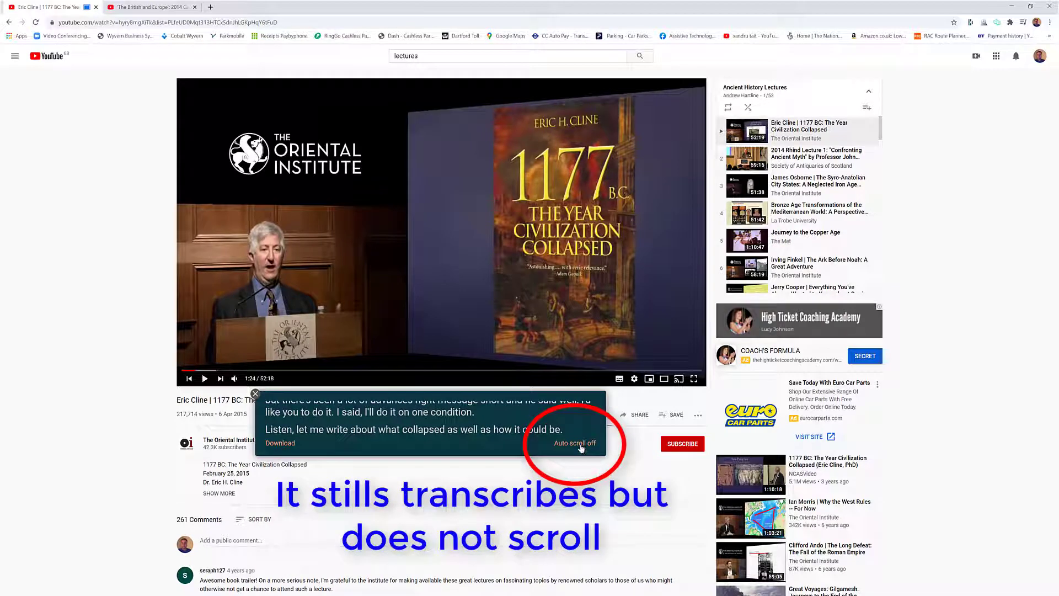
pyautogui.click(204, 378)
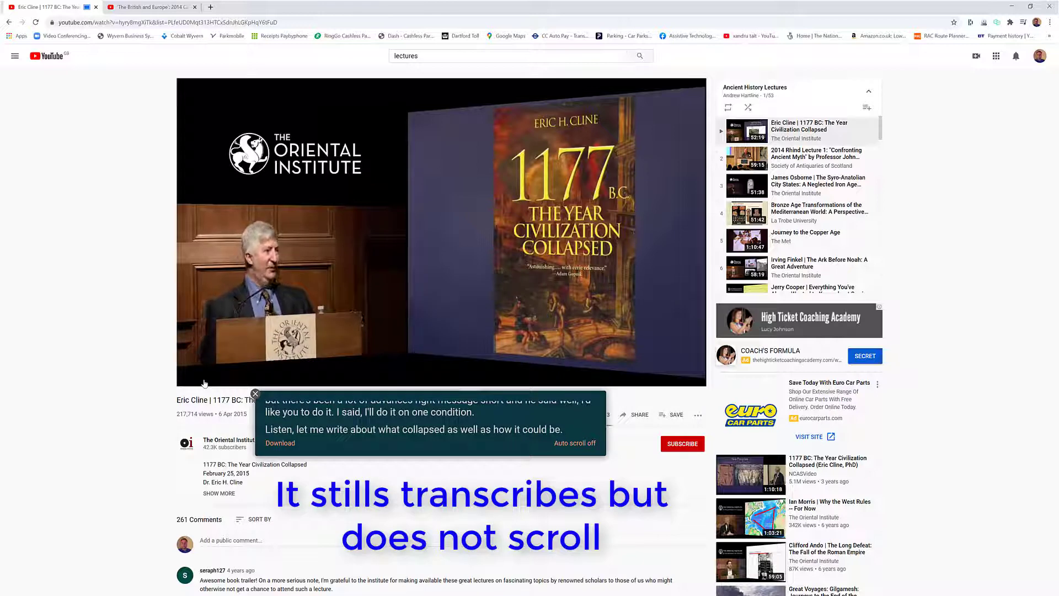
pyautogui.click(204, 378)
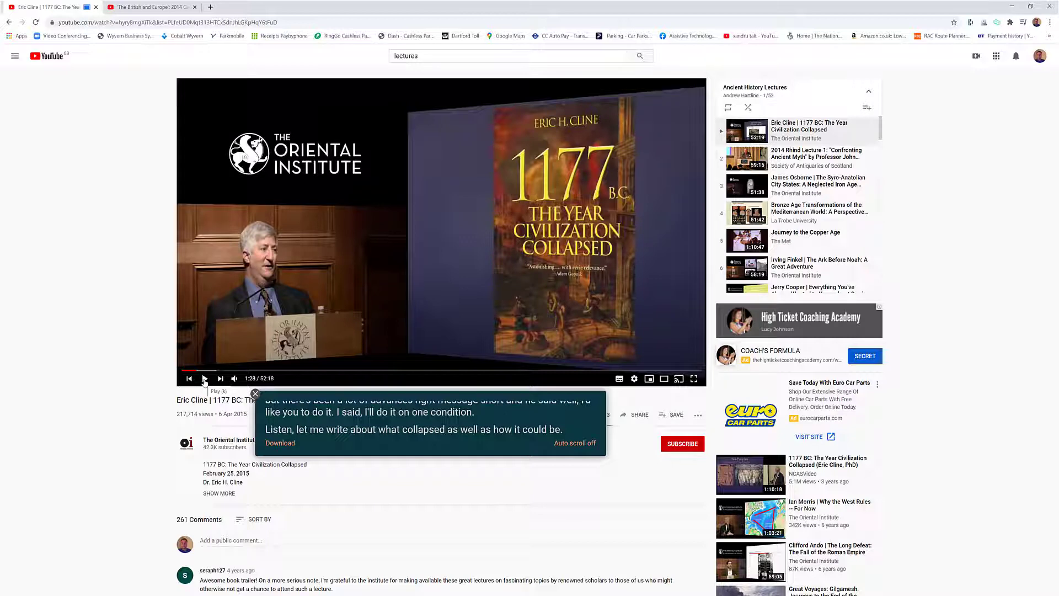
# - Turn the captions' auto scroll back on and close the caption box
pyautogui.moveTo(588, 445); pyautogui.dragTo(593, 443)
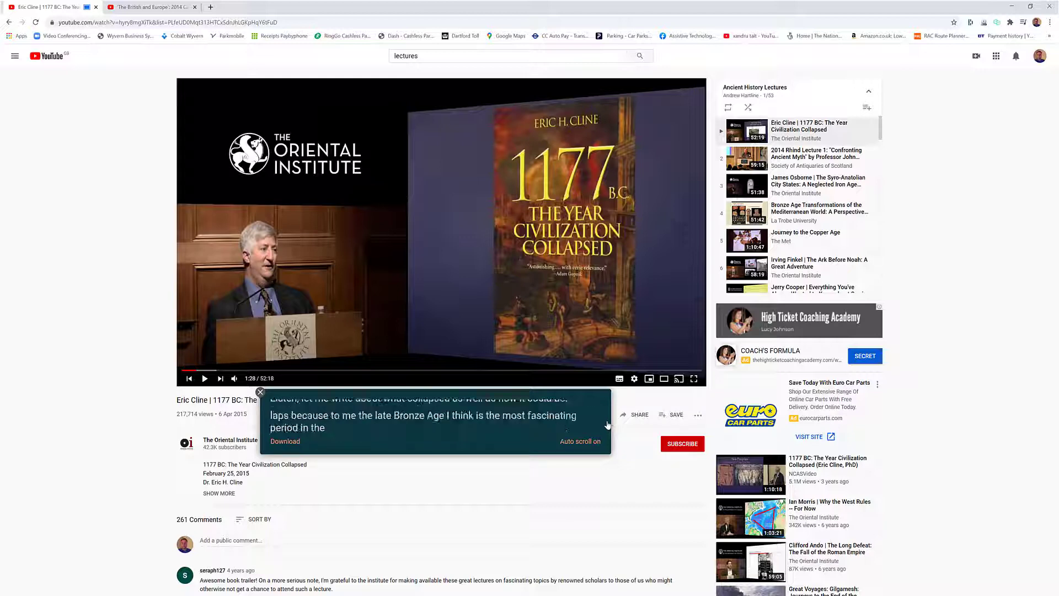
pyautogui.click(260, 393)
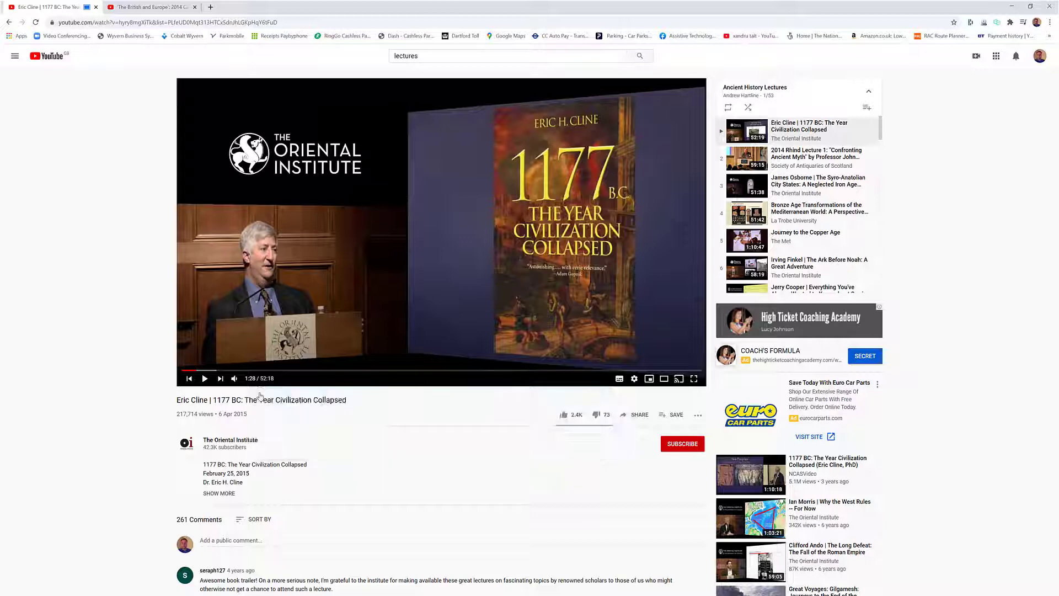
# - Switch to "The British and Europe" lecture and set its captions to the British English subject with the red-on-cream theme
pyautogui.click(149, 5)
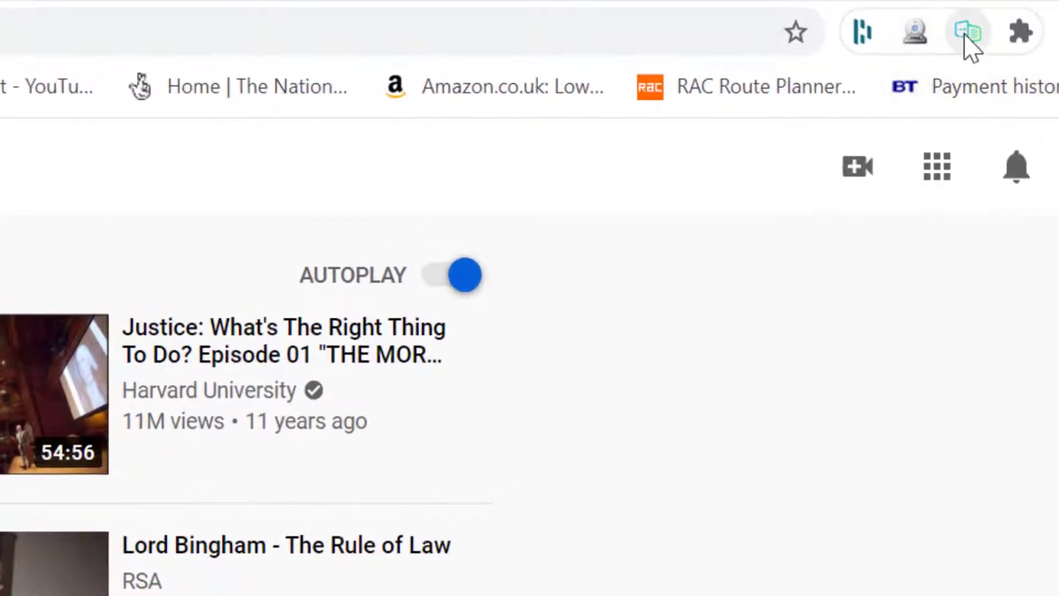
pyautogui.click(967, 33)
pyautogui.click(842, 226)
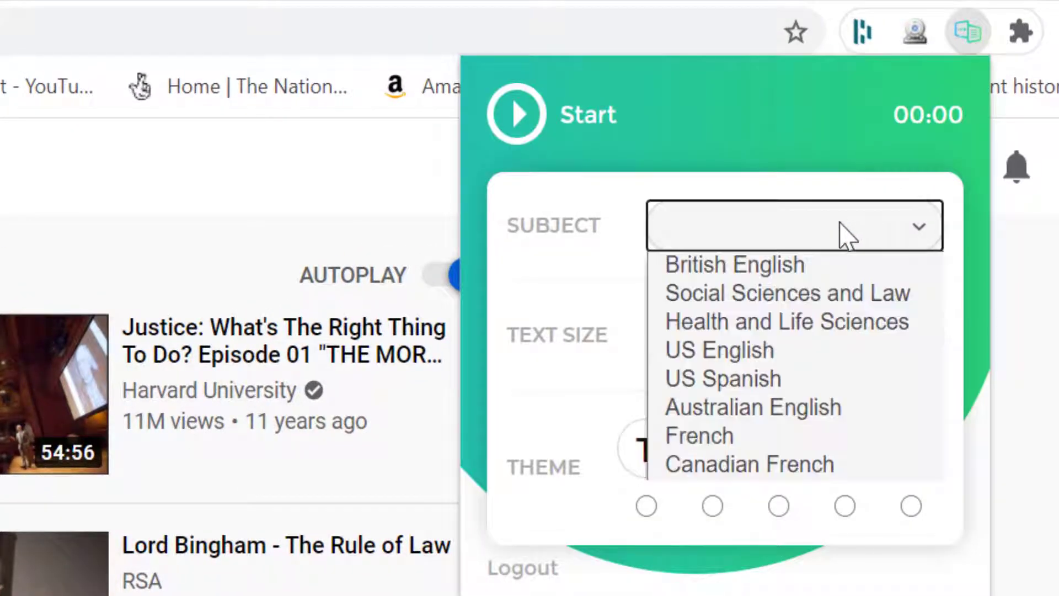
pyautogui.click(772, 271)
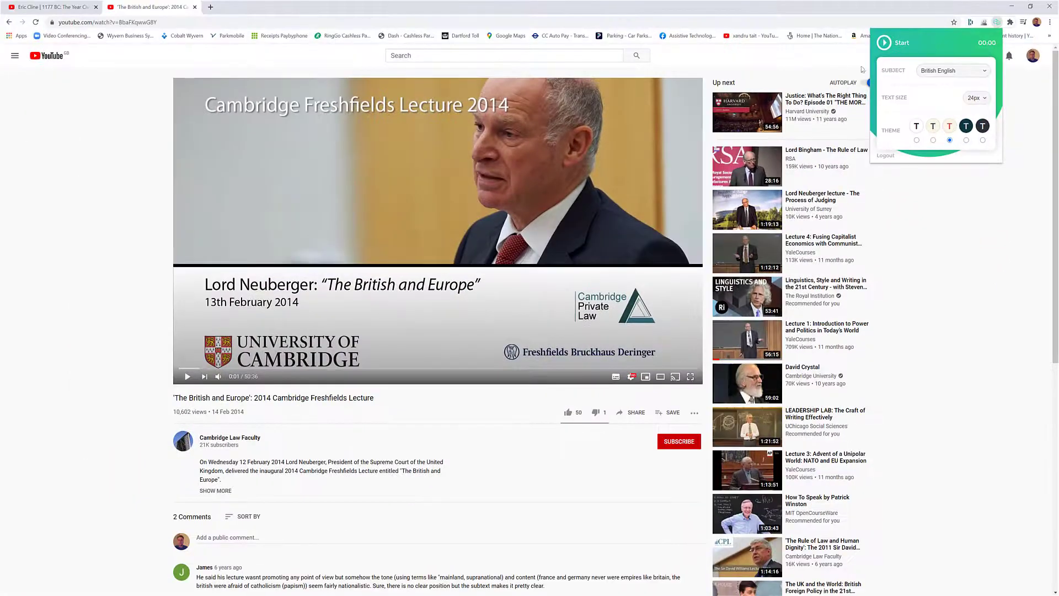
# - Start captioning "The British and Europe" lecture and play it with the caption box below the video, pausing at 0:31
pyautogui.click(885, 44)
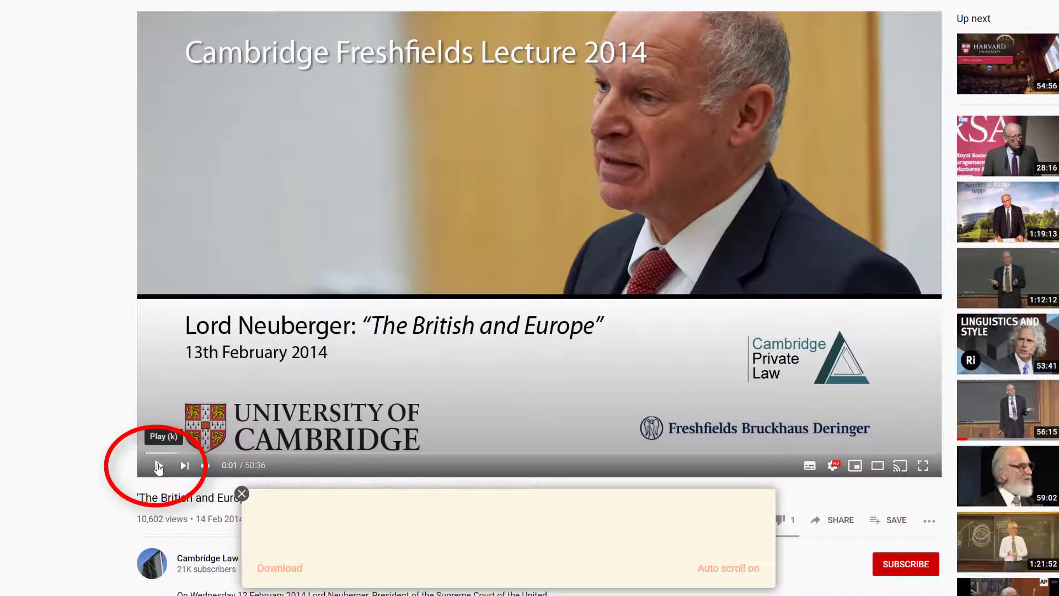
pyautogui.click(159, 468)
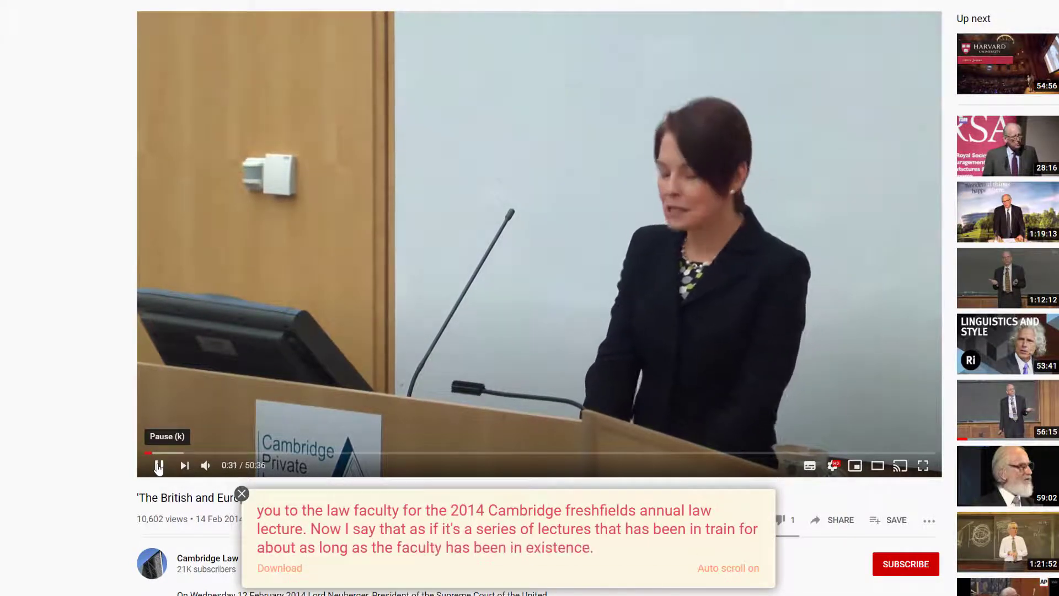
pyautogui.click(158, 466)
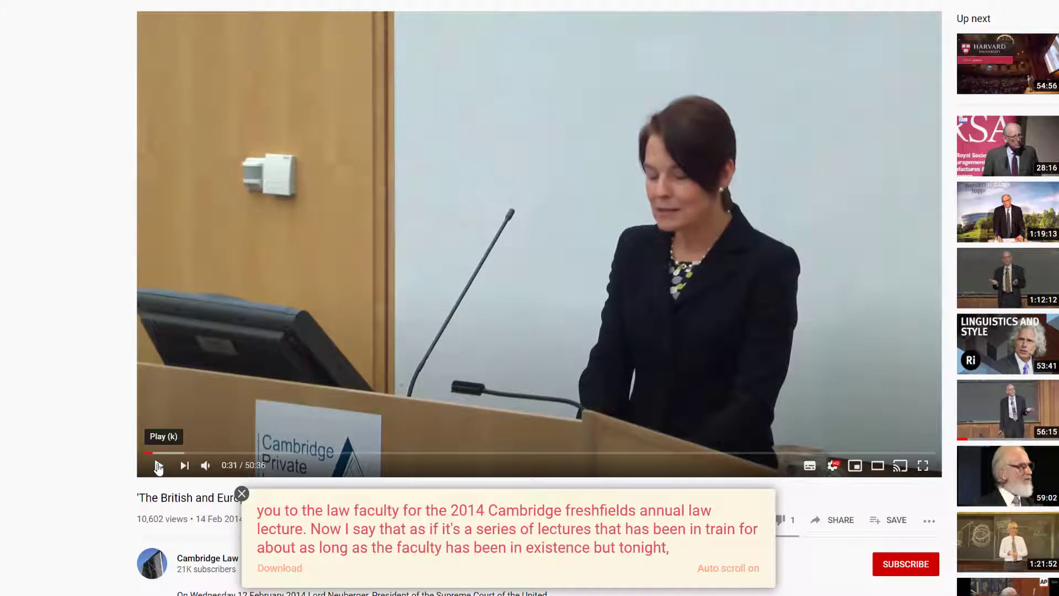
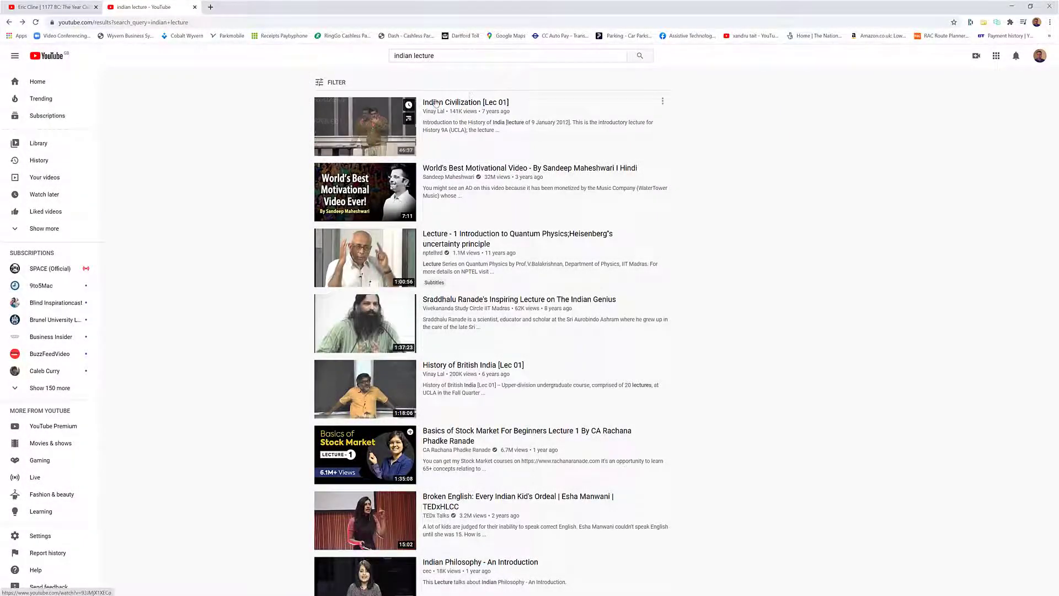
# - Open the "Indian Civilization [Lec 01]" video from the "indian lecture" search results and pause it at the start
pyautogui.click(436, 103)
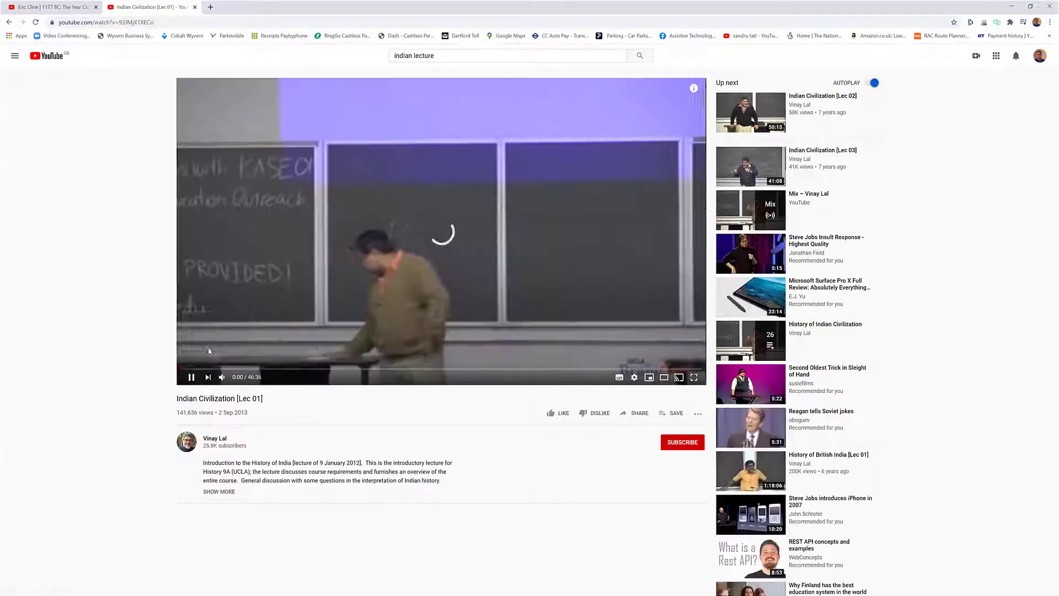
pyautogui.click(191, 377)
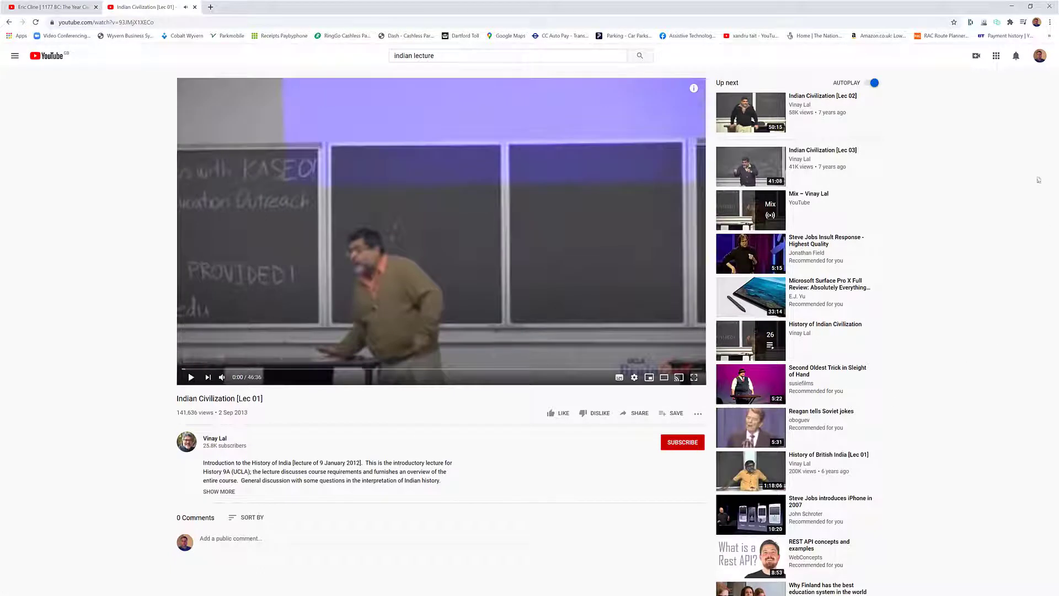
# - Set the captions for the Indian Civilization lecture to the British English subject with the red-on-cream theme
pyautogui.click(996, 24)
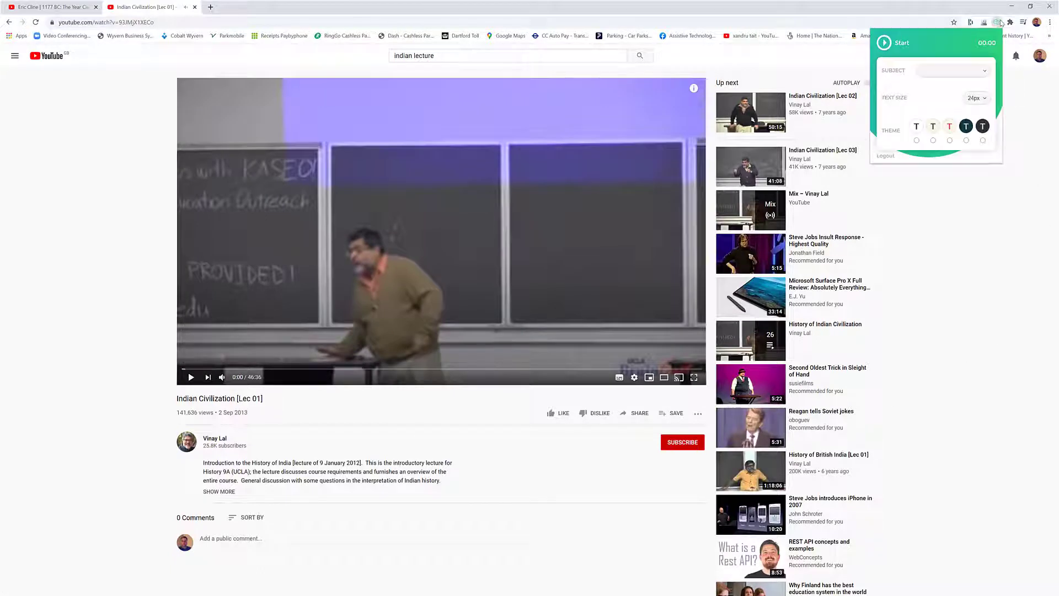
pyautogui.click(937, 72)
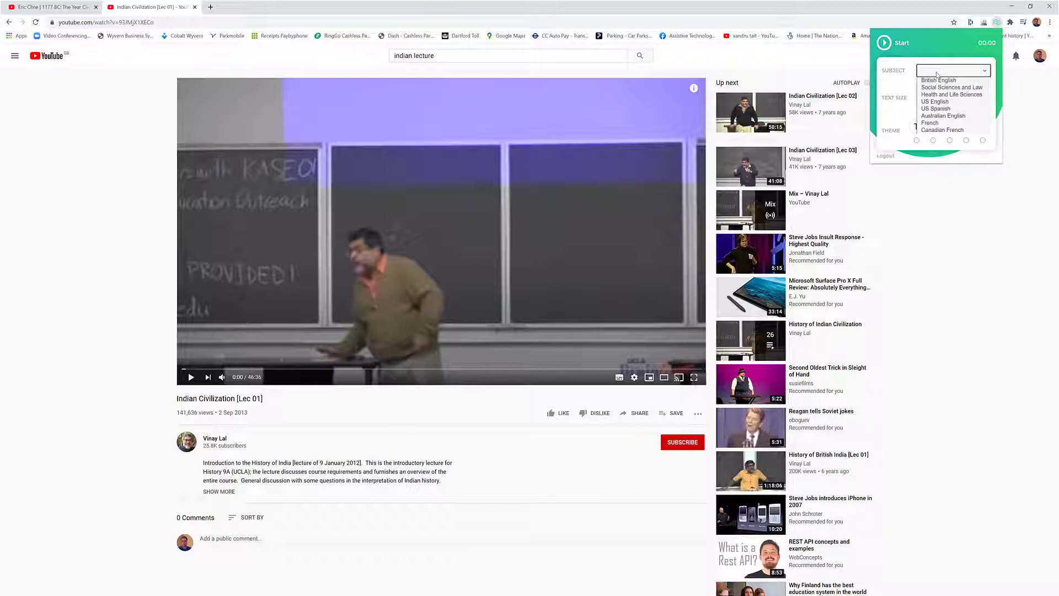
pyautogui.click(932, 80)
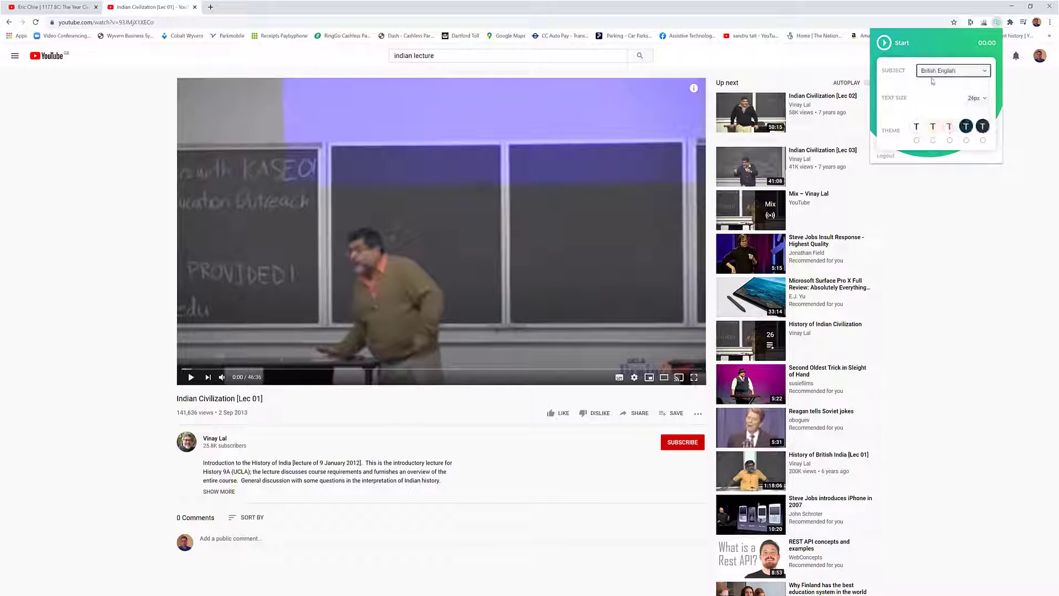
# - Start captioning with the caption box placed below the video, and play the Indian Civilization lecture until 0:33 before pausing it
pyautogui.click(884, 43)
pyautogui.moveTo(828, 557); pyautogui.dragTo(387, 404)
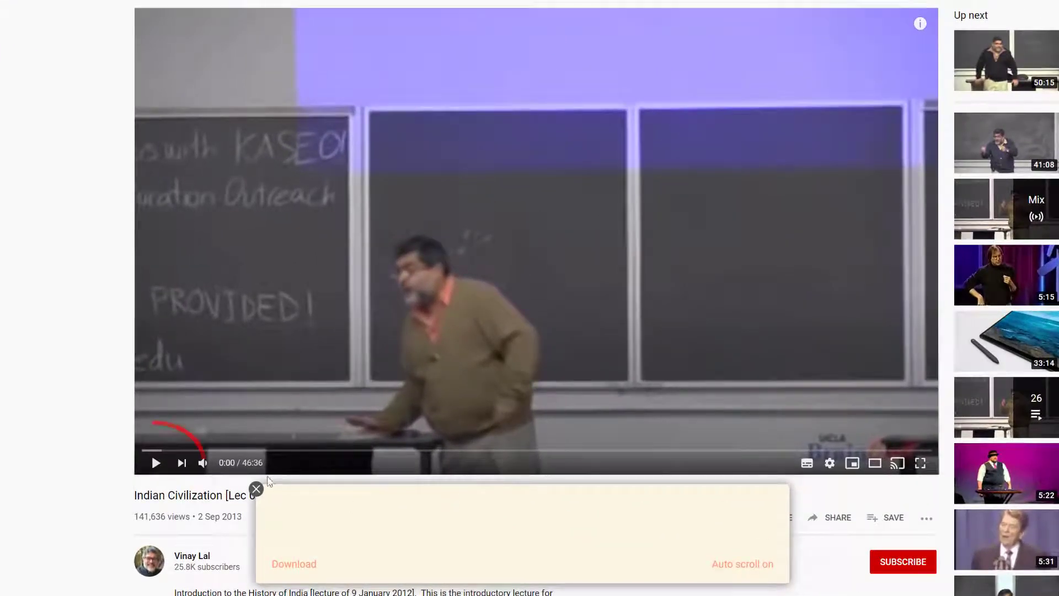
pyautogui.click(157, 463)
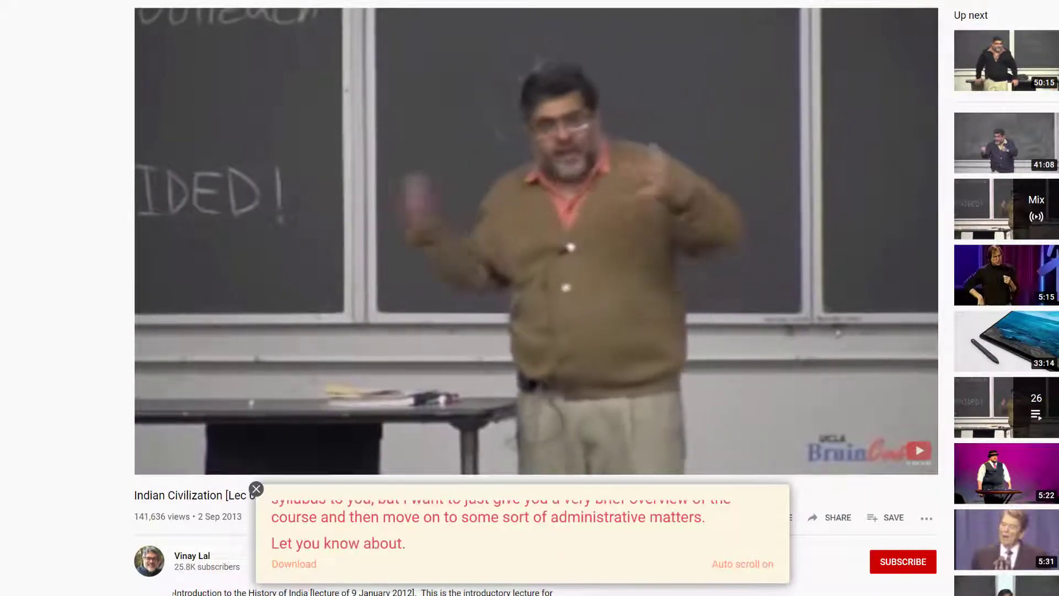
pyautogui.moveTo(157, 467)
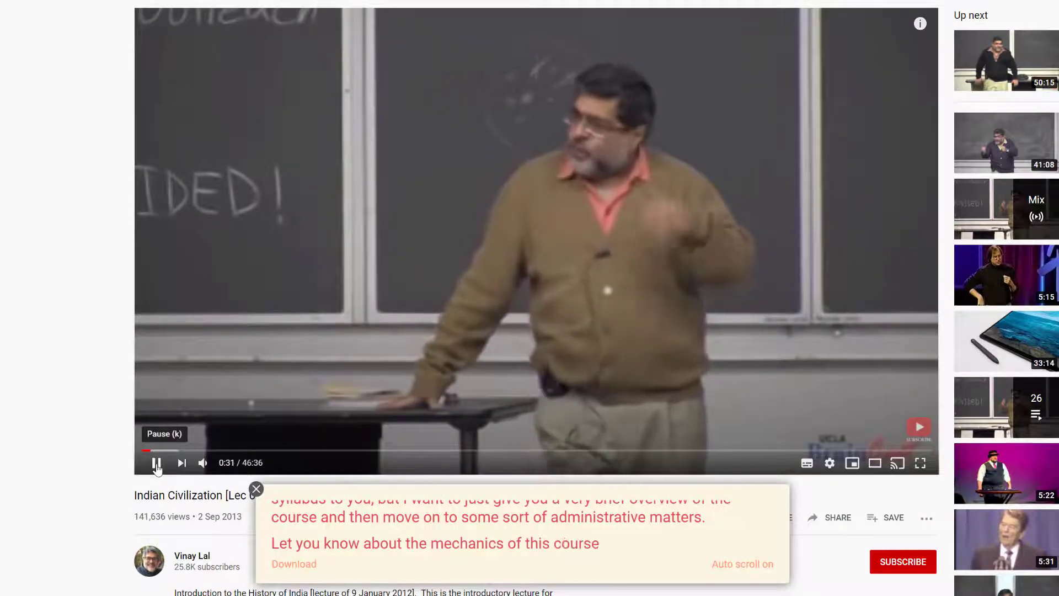
pyautogui.click(157, 465)
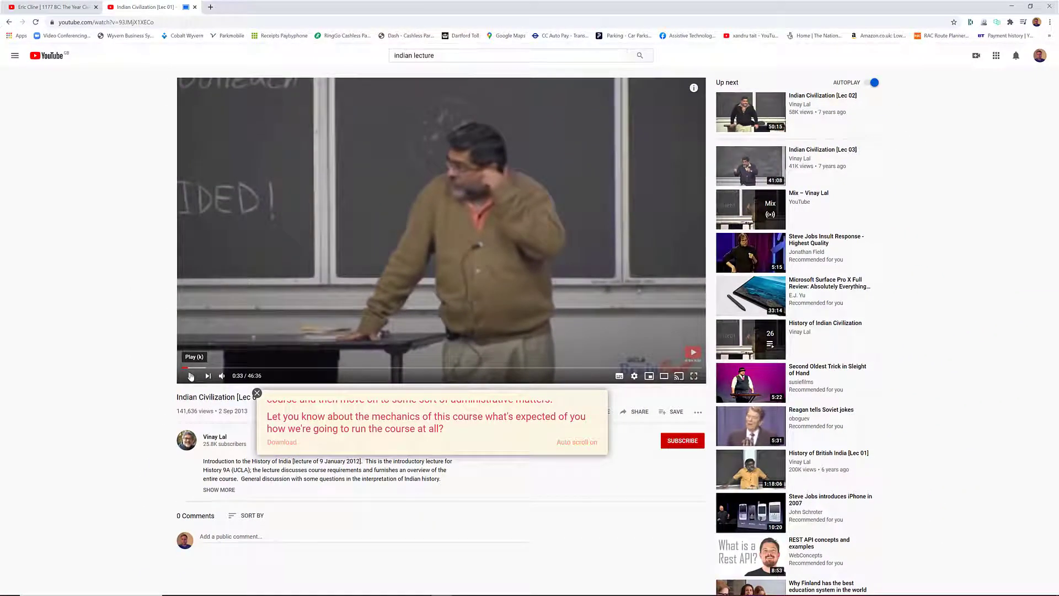
# - Download the Indian Civilization lecture's caption transcript, open the text file in Notepad and move its window clear of the screen's lower edge
pyautogui.click(276, 442)
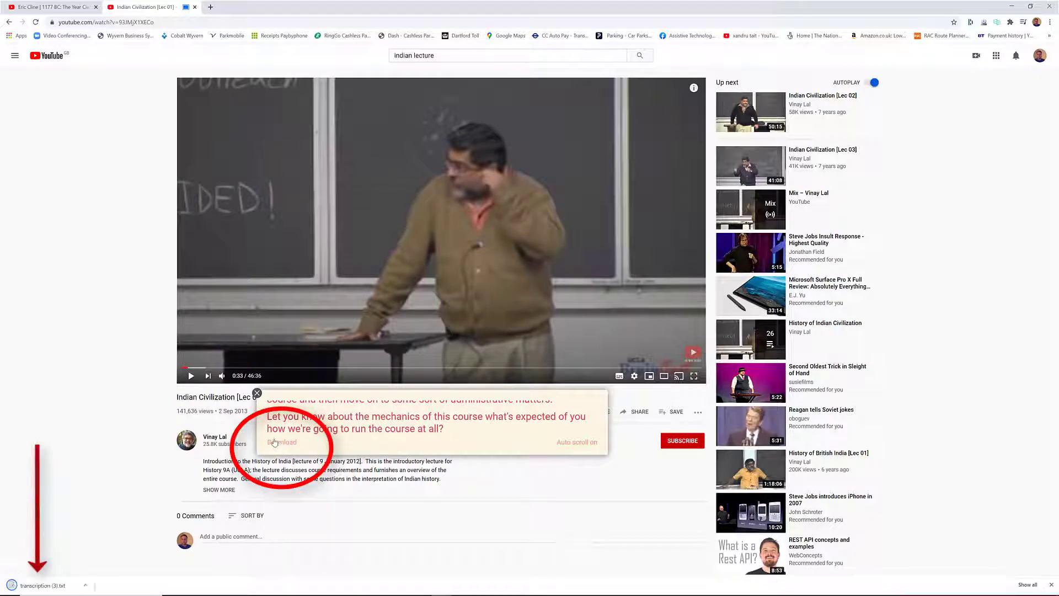
pyautogui.click(85, 585)
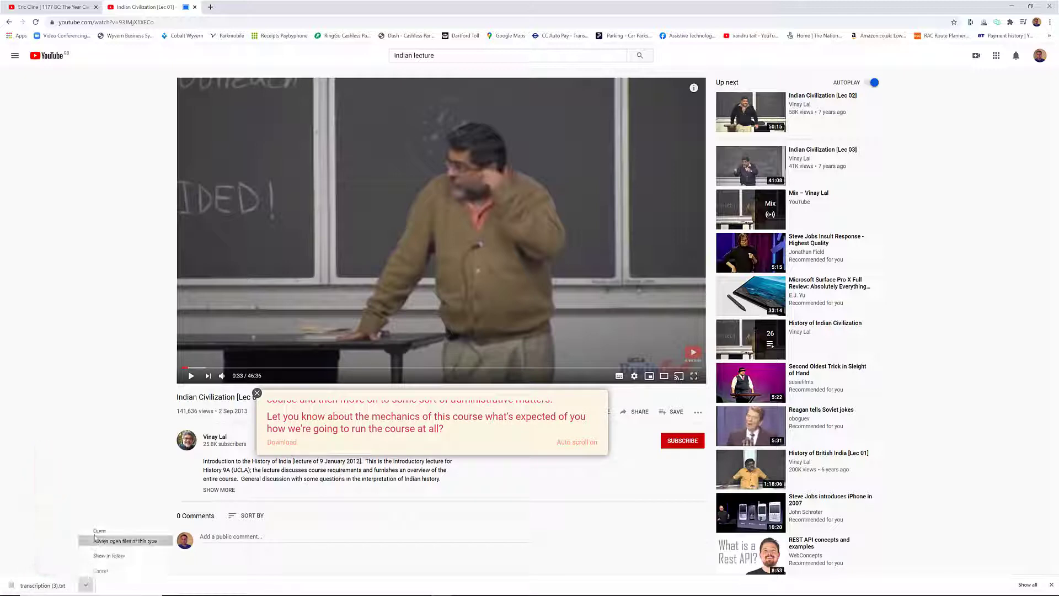
pyautogui.click(99, 530)
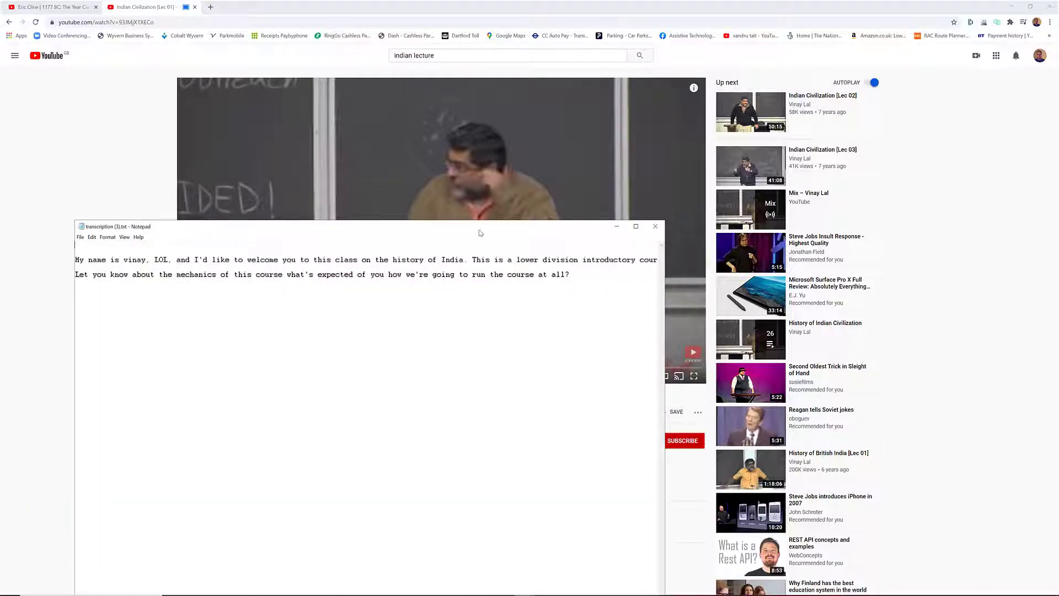
pyautogui.moveTo(479, 231); pyautogui.dragTo(611, 121)
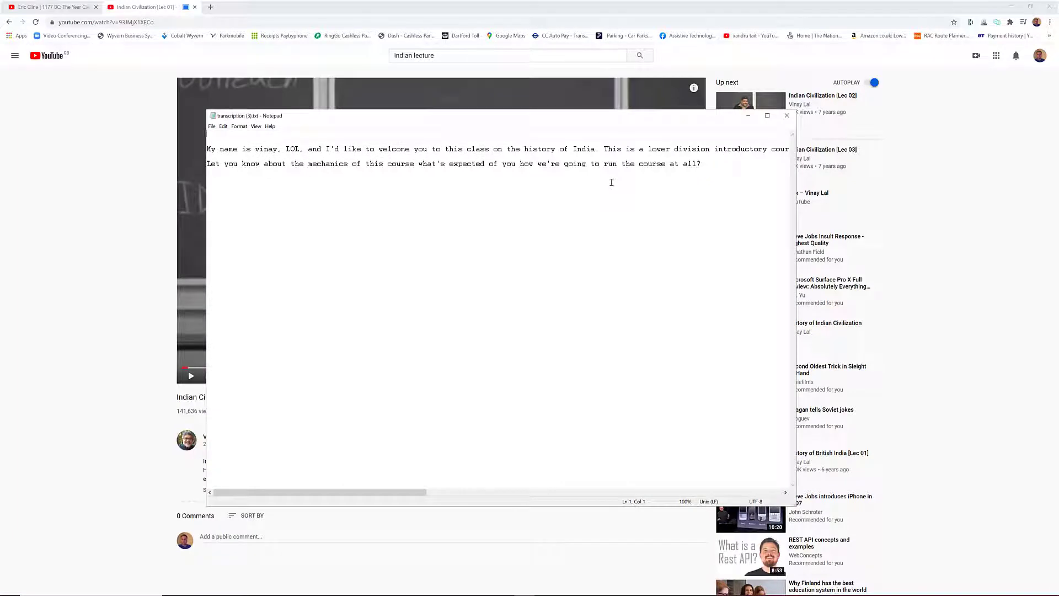
# - Save the transcript as "tester" in the Caption.Ed Transcriptions folder on the Desktop, and close Notepad
pyautogui.click(212, 127)
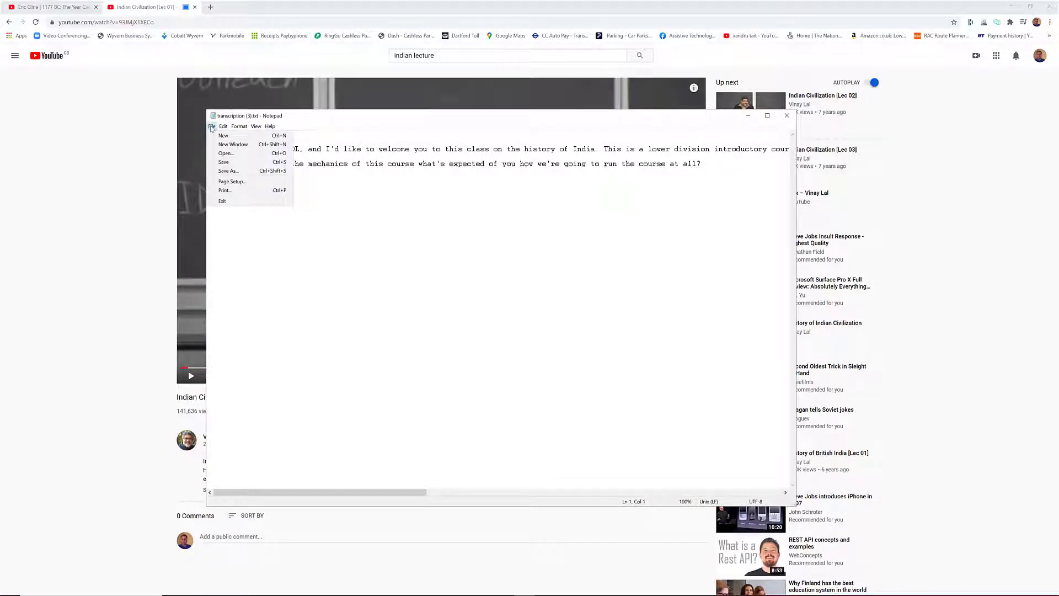
pyautogui.click(226, 171)
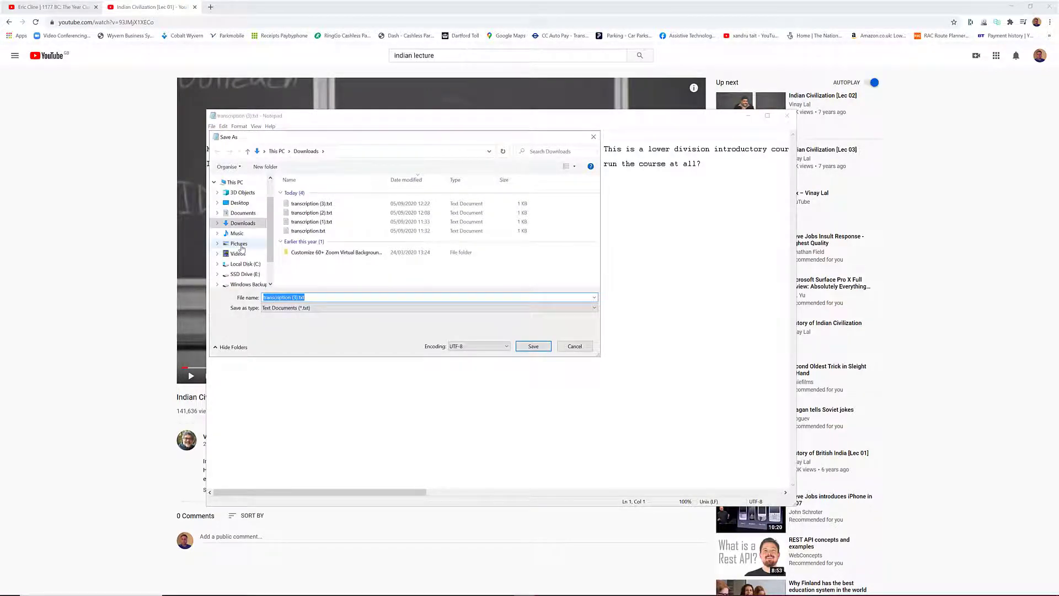
pyautogui.click(241, 202)
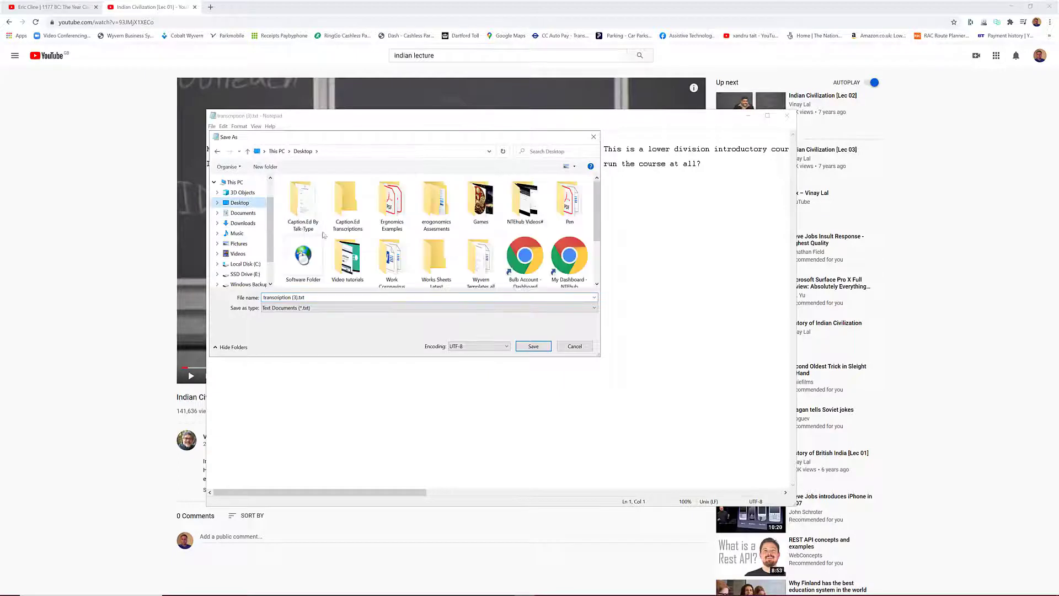
pyautogui.doubleClick(347, 205)
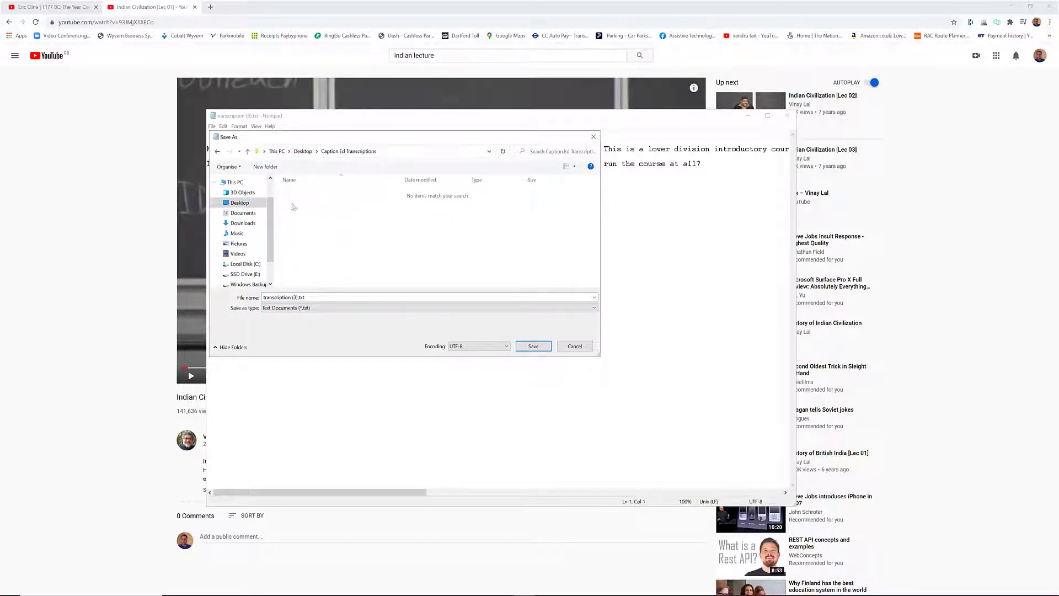
pyautogui.doubleClick(297, 296)
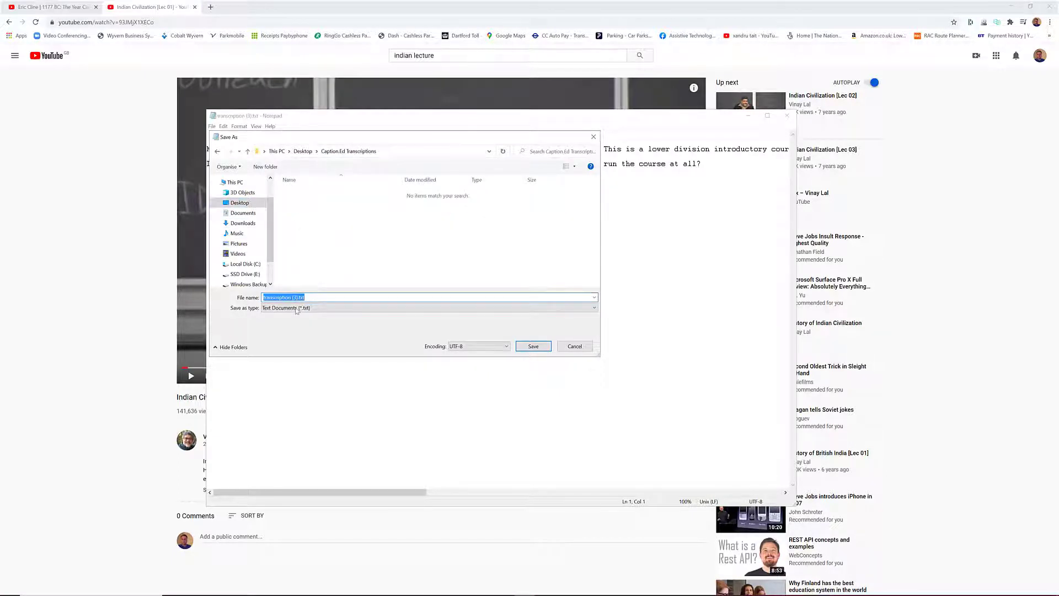
pyautogui.write('tester')
pyautogui.click(531, 346)
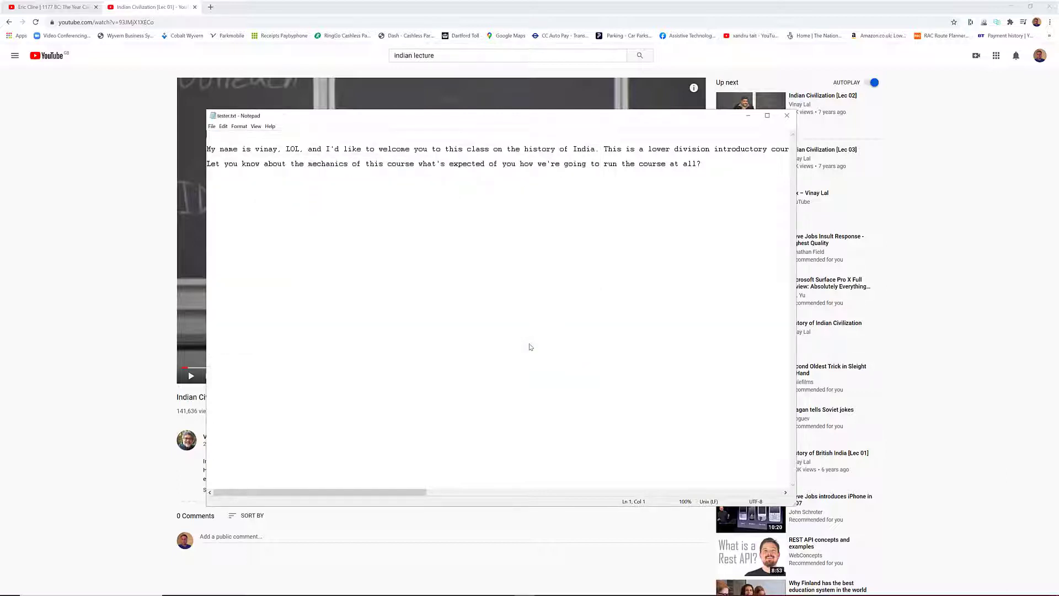
pyautogui.click(787, 115)
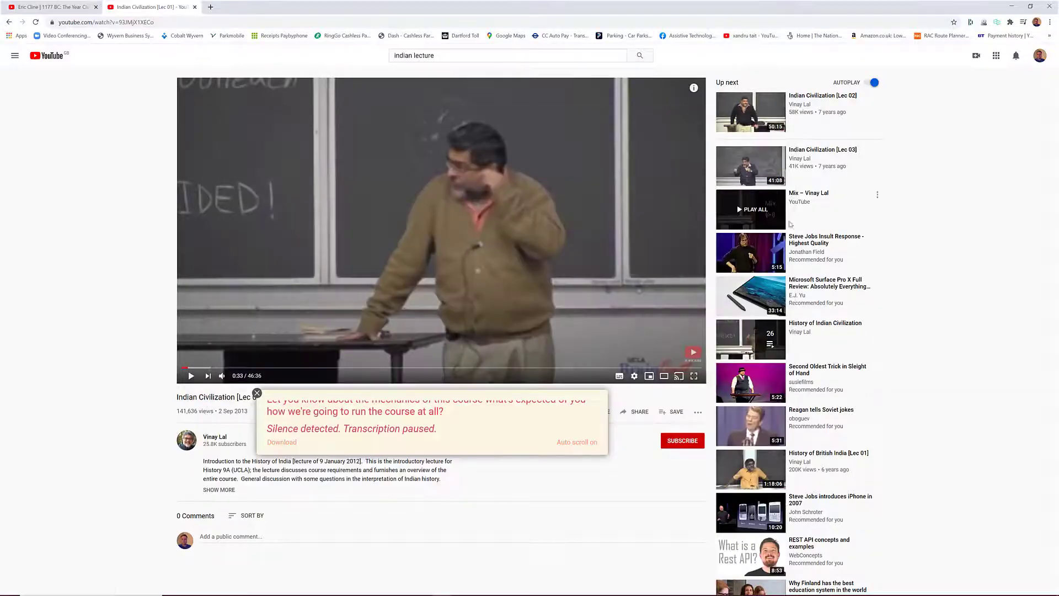
# - Minimise the browser, search Windows for "caption" and open the Caption.Ed Transcriptions folder
pyautogui.click(1014, 5)
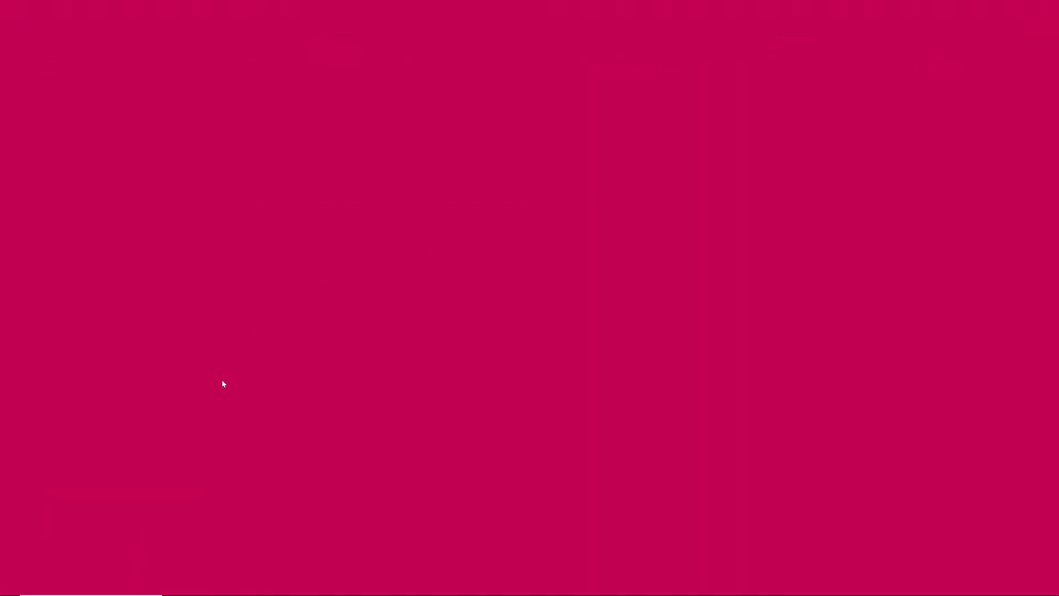
pyautogui.click(123, 595)
pyautogui.write('camtasia')
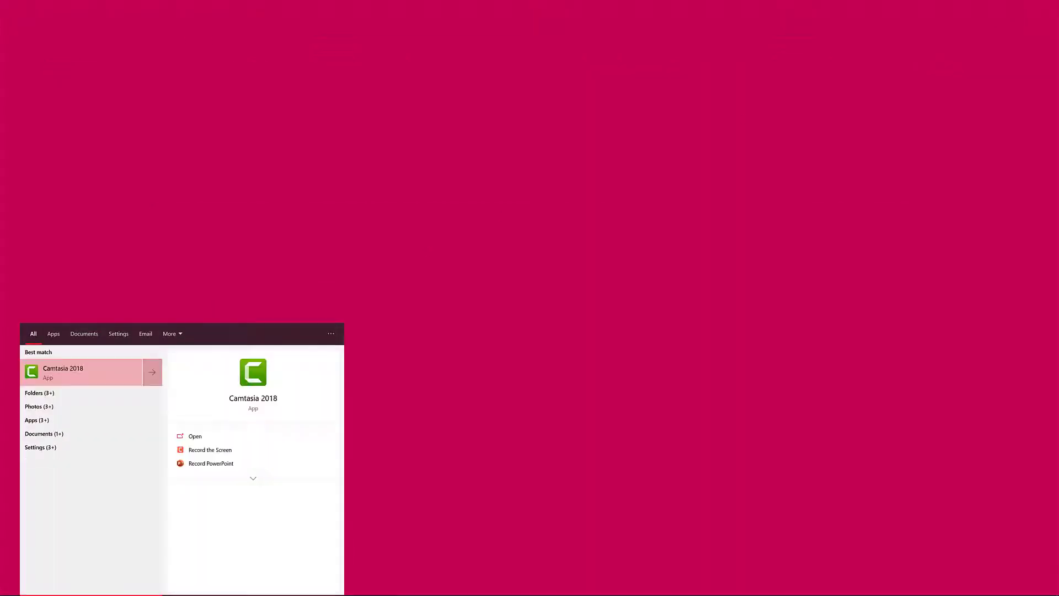
pyautogui.press('BackSpace')
pyautogui.press('BackSpace')
pyautogui.press('BackSpace')
pyautogui.press('BackSpace')
pyautogui.press('BackSpace')
pyautogui.press('BackSpace')
pyautogui.press('BackSpace')
pyautogui.write('aption')
pyautogui.click(66, 405)
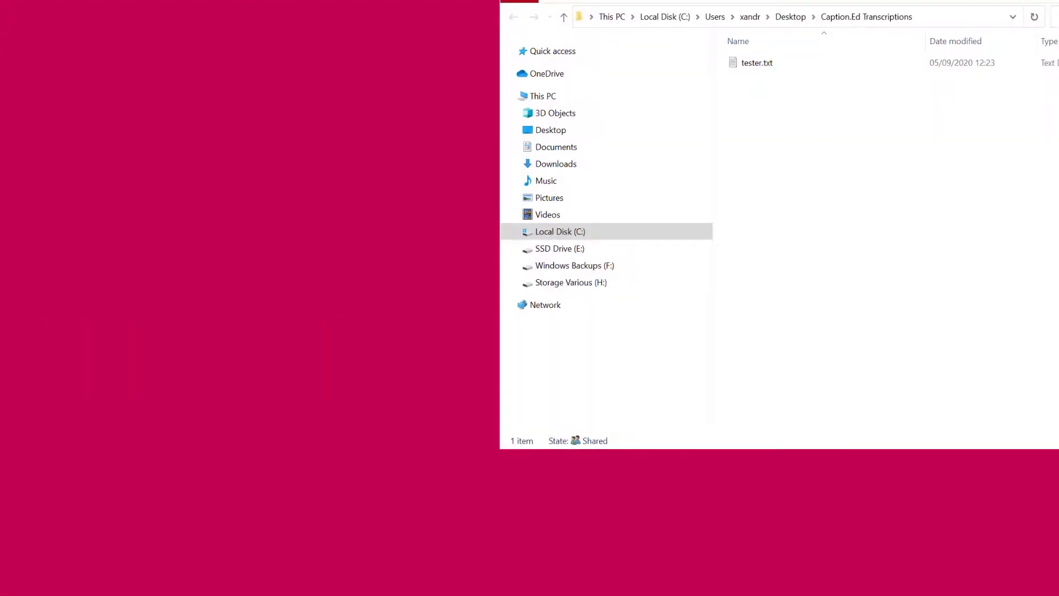
# - Open tester.txt from the Caption.Ed Transcriptions folder with Word instead of the default text editor
pyautogui.click(744, 65)
pyautogui.rightClick(745, 65)
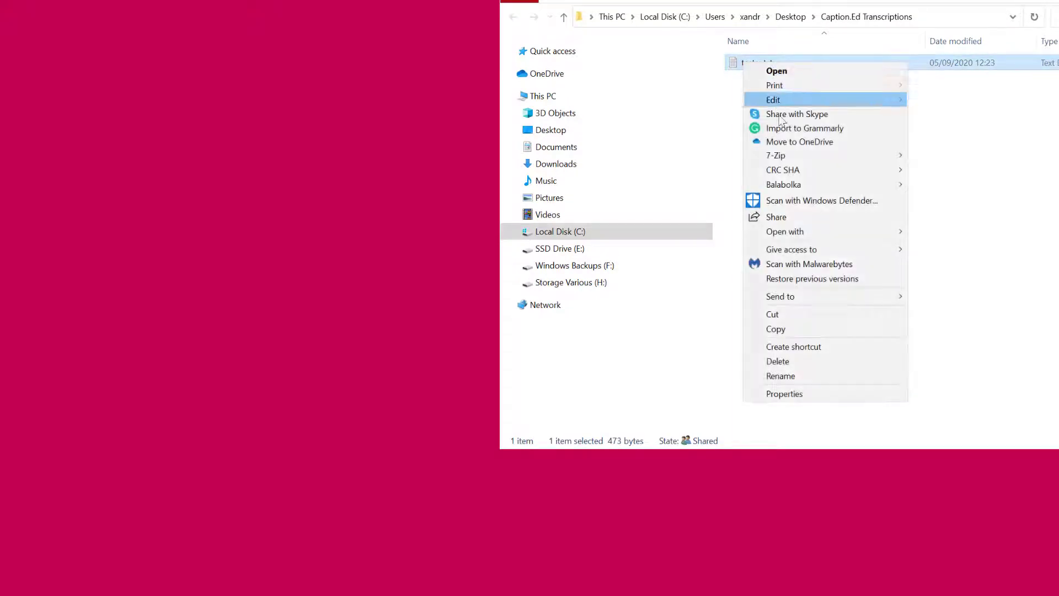
pyautogui.moveTo(817, 231)
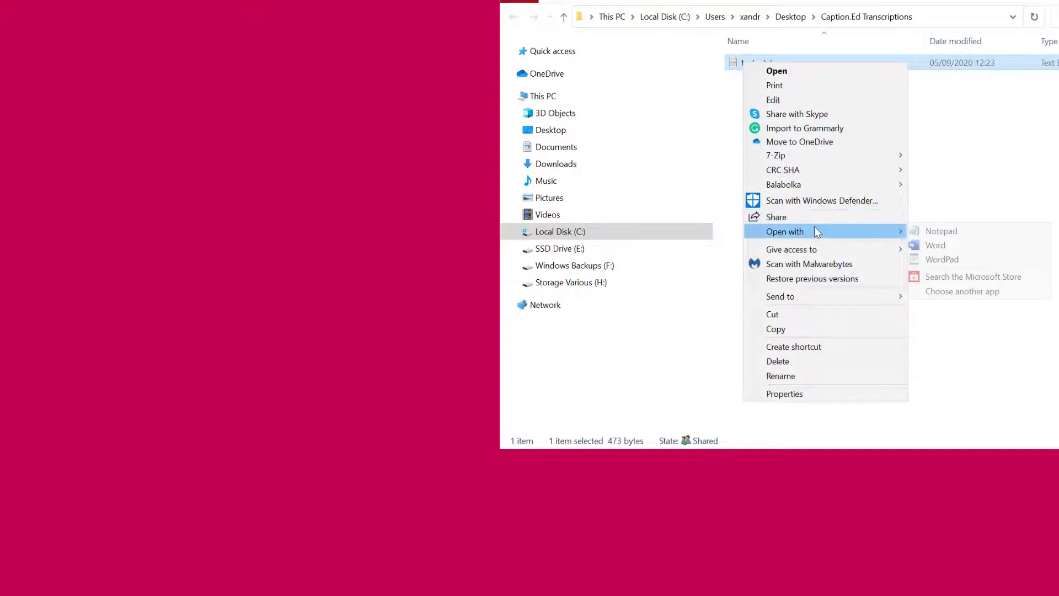
pyautogui.click(918, 246)
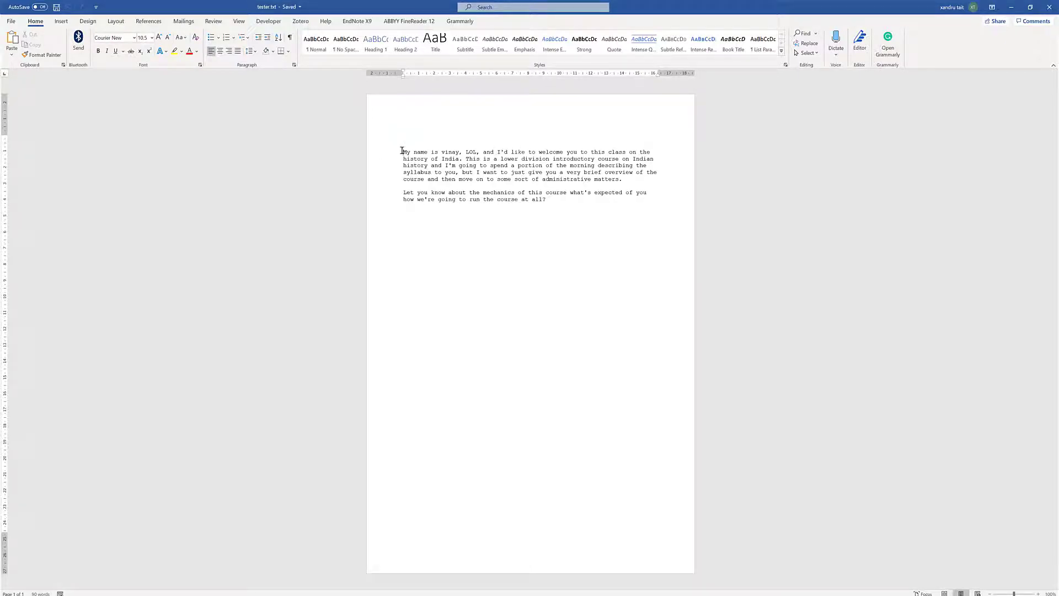
# - Have Word read the transcript aloud from its beginning, and pause the reading partway through the first sentence
pyautogui.click(213, 22)
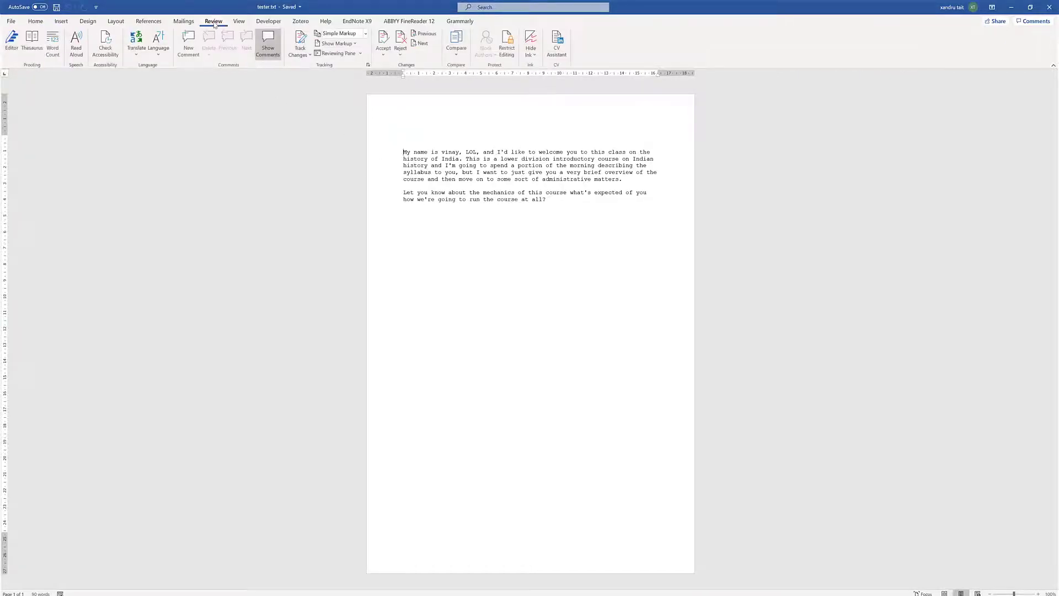
pyautogui.click(76, 44)
pyautogui.click(1002, 85)
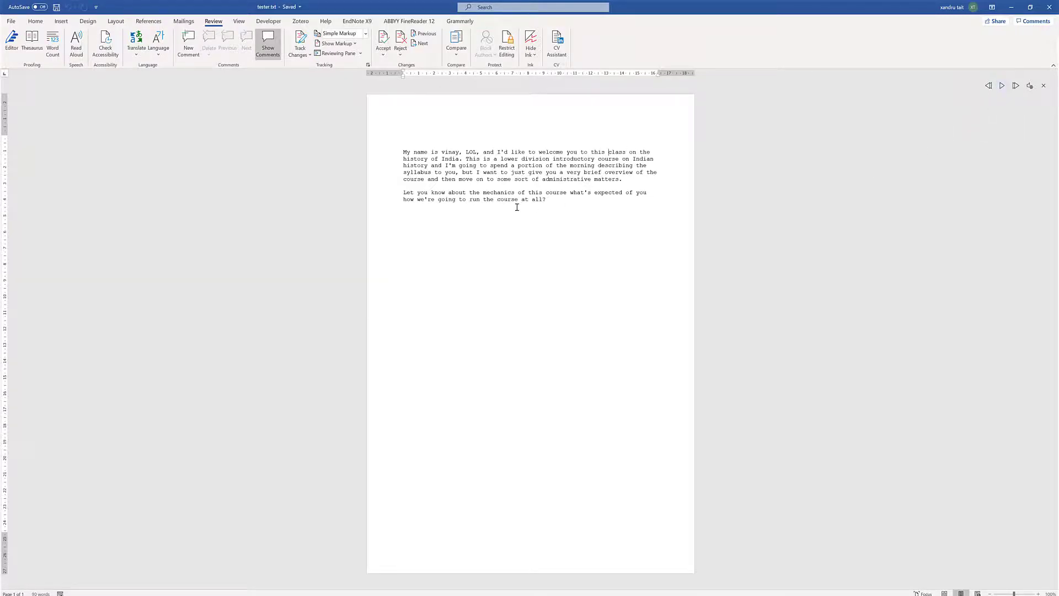